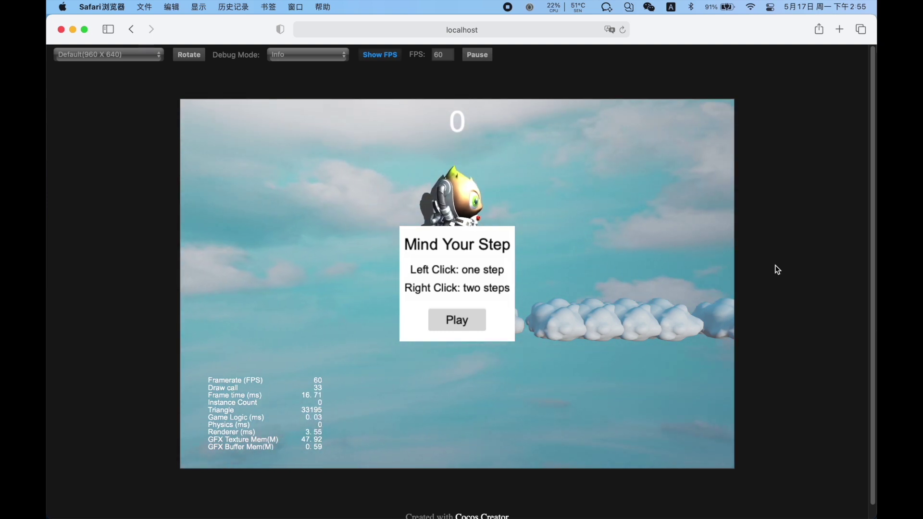
Switch from the Mind Your Step preview in Safari to the Cocos Creator editor.
{"action": "left_click", "coordinate": [71, 371]}
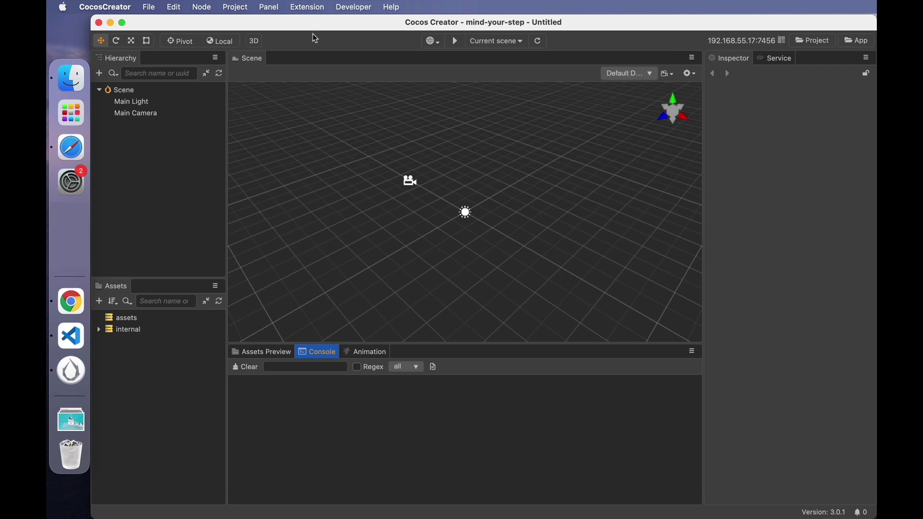
{"action": "left_click", "coordinate": [313, 8]}
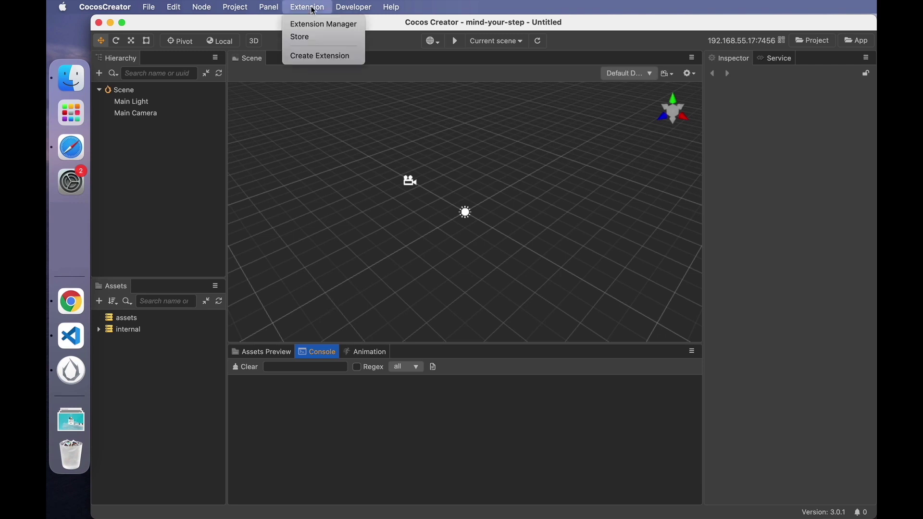
{"action": "left_click", "coordinate": [336, 37]}
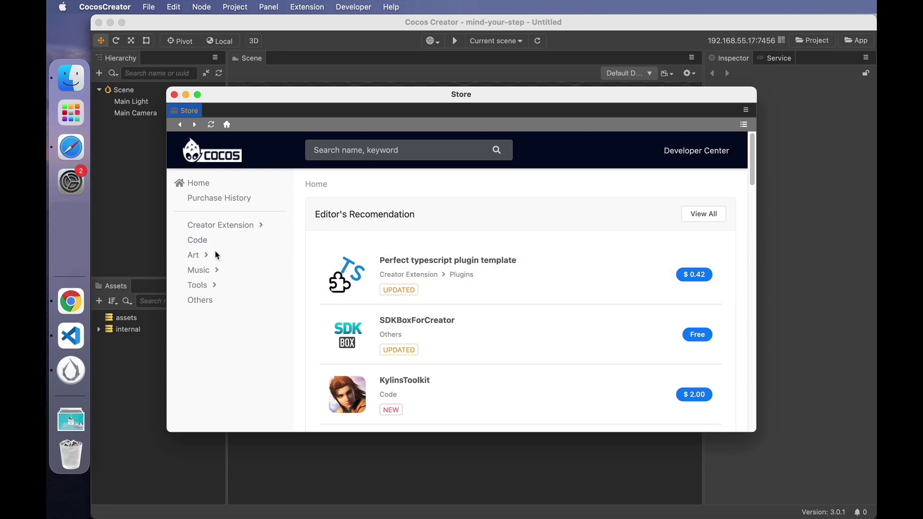
{"action": "left_click", "coordinate": [198, 258]}
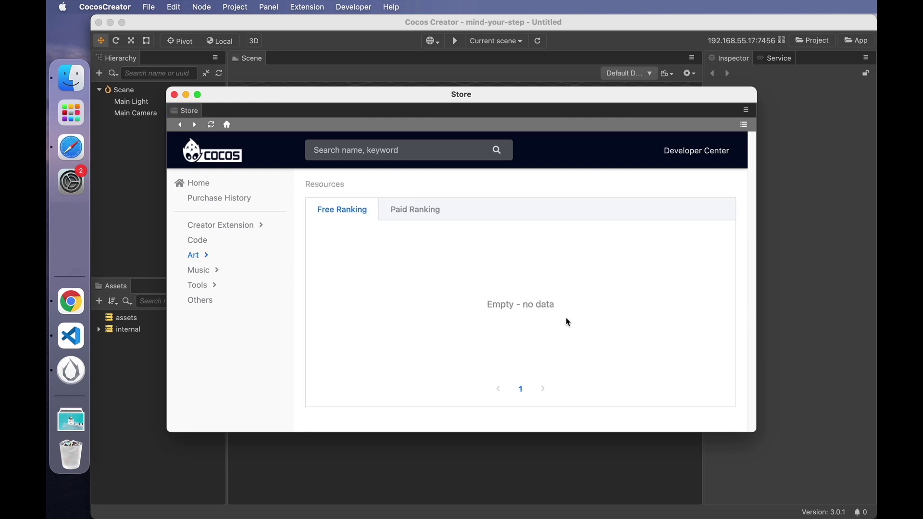
{"action": "left_click", "coordinate": [175, 95]}
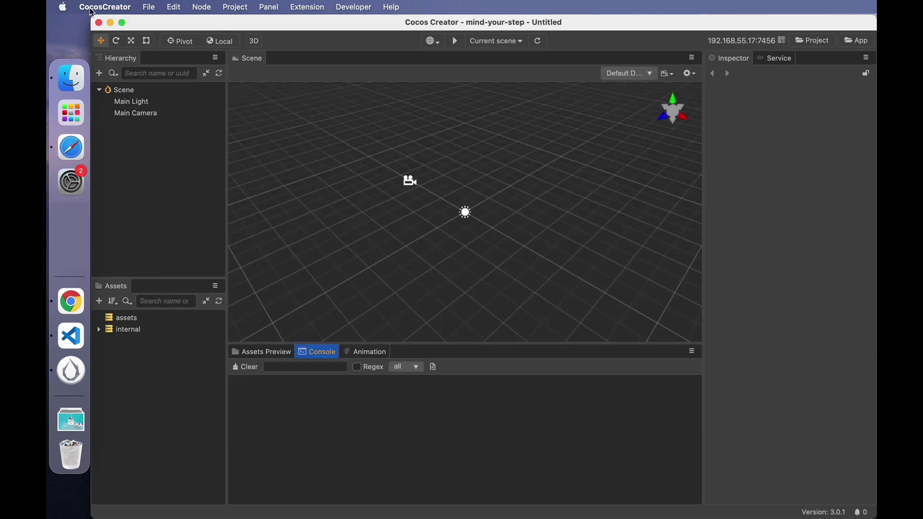
{"action": "left_click", "coordinate": [152, 7]}
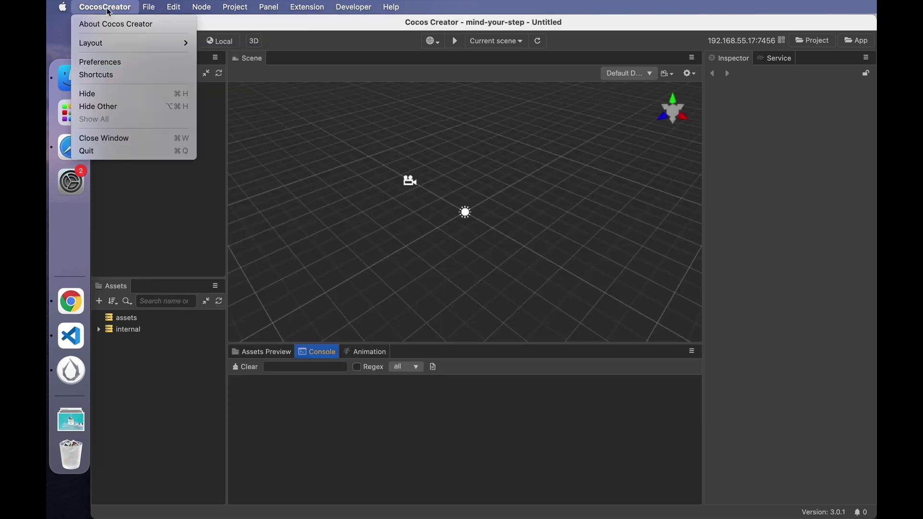
{"action": "left_click", "coordinate": [283, 112]}
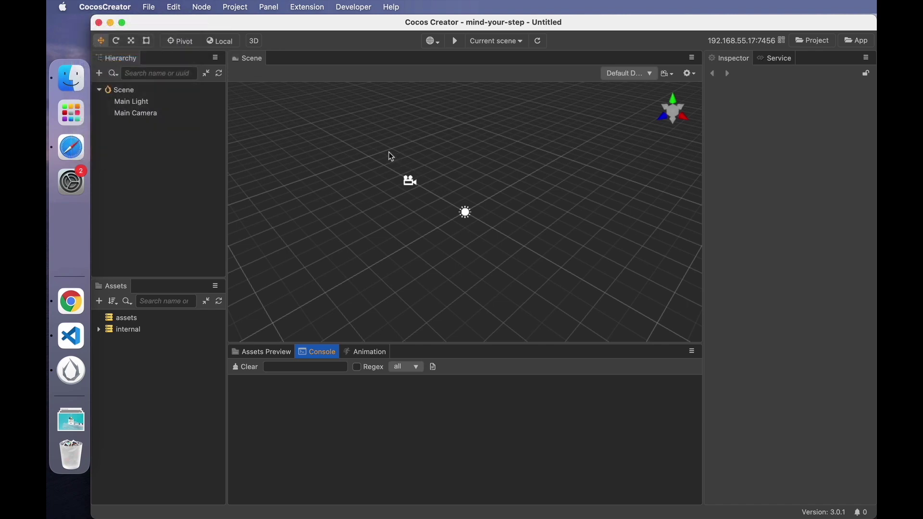
Set the editor language to 中文 (Chinese) in Preferences.
{"action": "left_click", "coordinate": [483, 159]}
{"action": "left_click", "coordinate": [491, 146]}
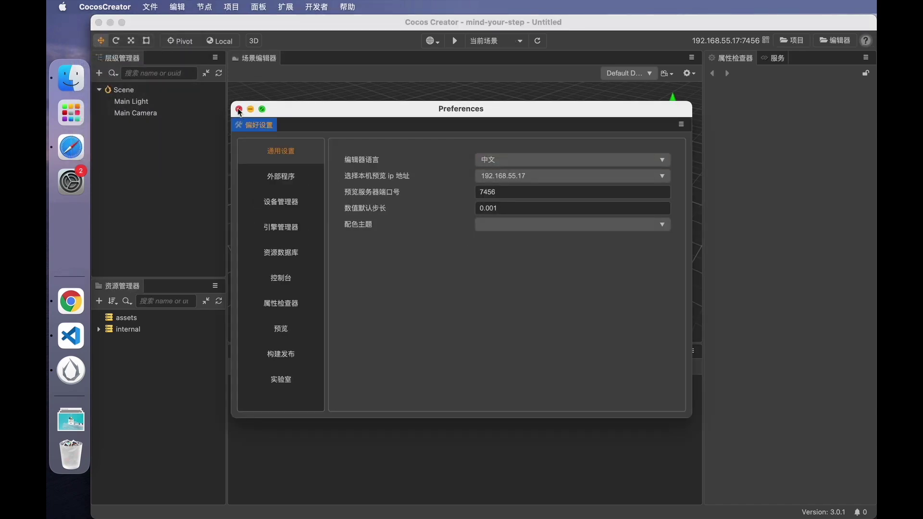
{"action": "left_click", "coordinate": [244, 106]}
Open the Cocos Store from 扩展 and browse its free 美术素材 art resources.
{"action": "left_click", "coordinate": [286, 7]}
{"action": "left_click", "coordinate": [289, 38]}
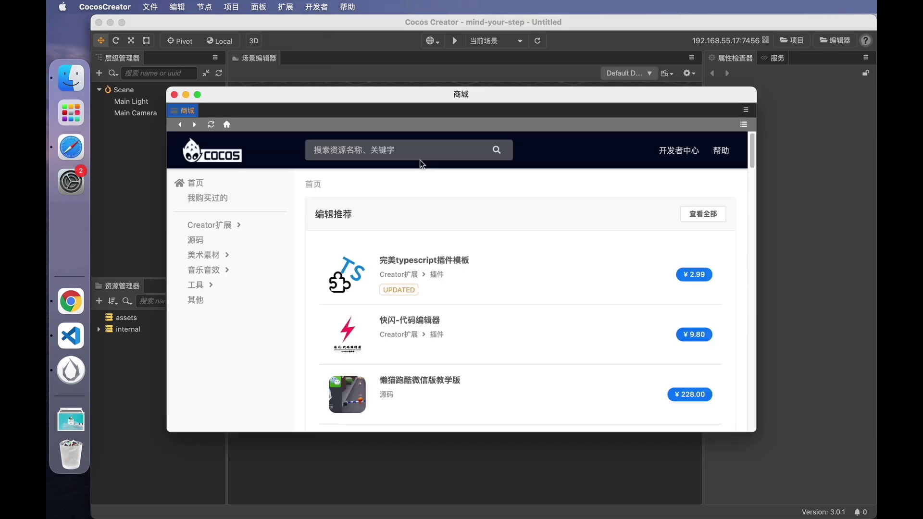
{"action": "left_click", "coordinate": [213, 256]}
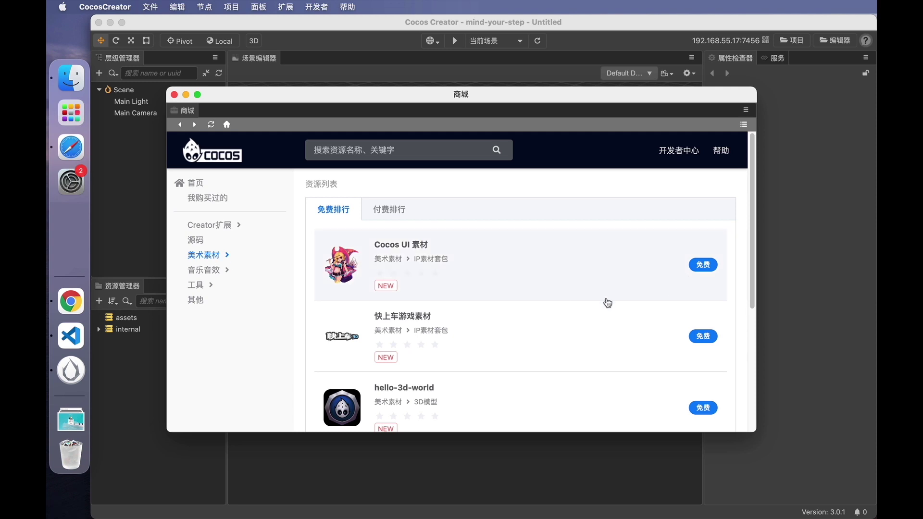
{"action": "scroll", "coordinate": [606, 302], "scroll_direction": "down", "scroll_amount": 3}
{"action": "scroll", "coordinate": [607, 302], "scroll_direction": "down", "scroll_amount": 5}
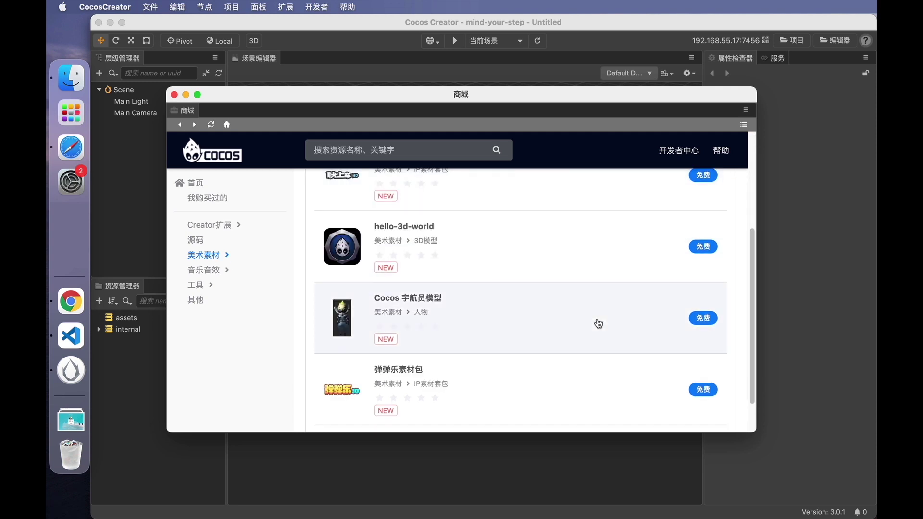
{"action": "scroll", "coordinate": [489, 287], "scroll_direction": "up", "scroll_amount": 2}
{"action": "scroll", "coordinate": [489, 287], "scroll_direction": "up", "scroll_amount": 1}
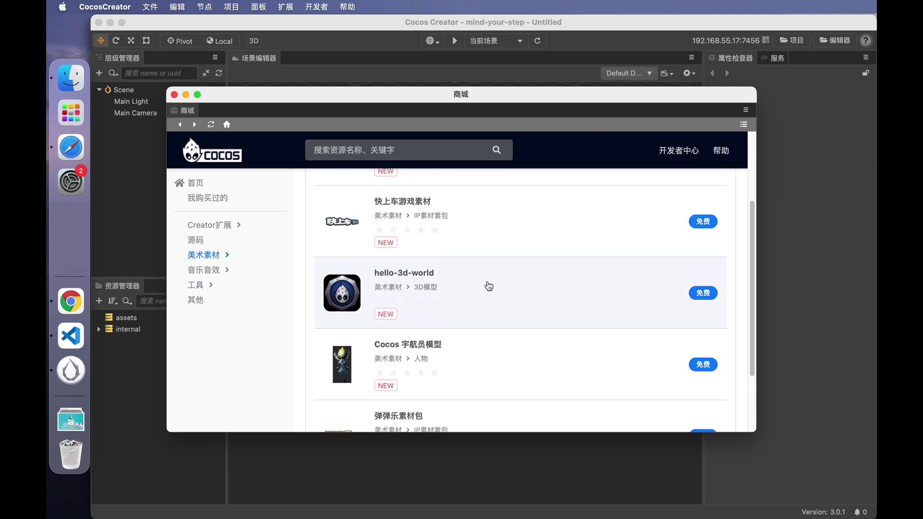
{"action": "scroll", "coordinate": [489, 286], "scroll_direction": "up", "scroll_amount": 2}
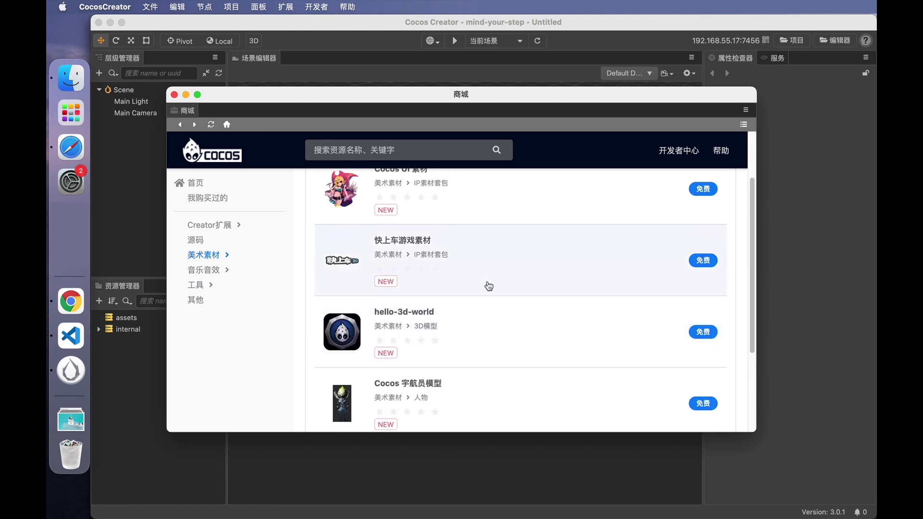
{"action": "scroll", "coordinate": [489, 286], "scroll_direction": "up", "scroll_amount": 1}
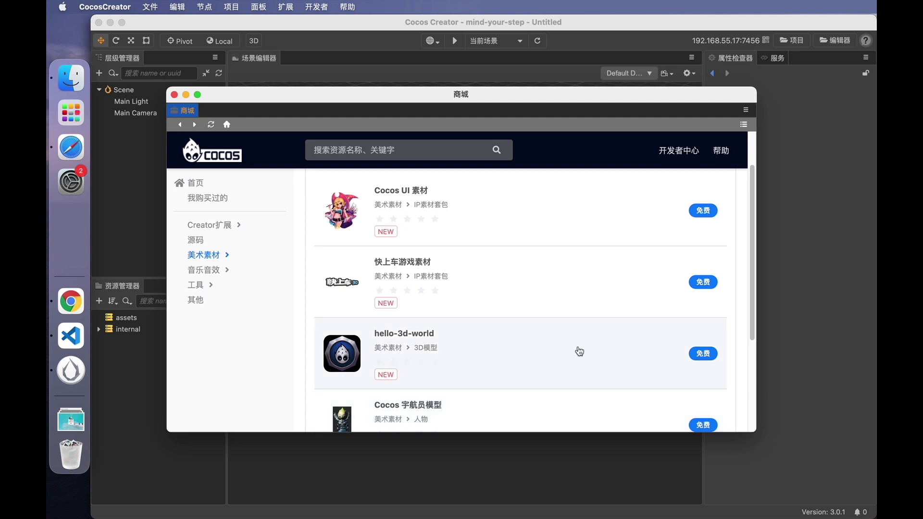
Get the free hello-3d-world package and import it into the project's assets folder.
{"action": "left_click", "coordinate": [699, 354]}
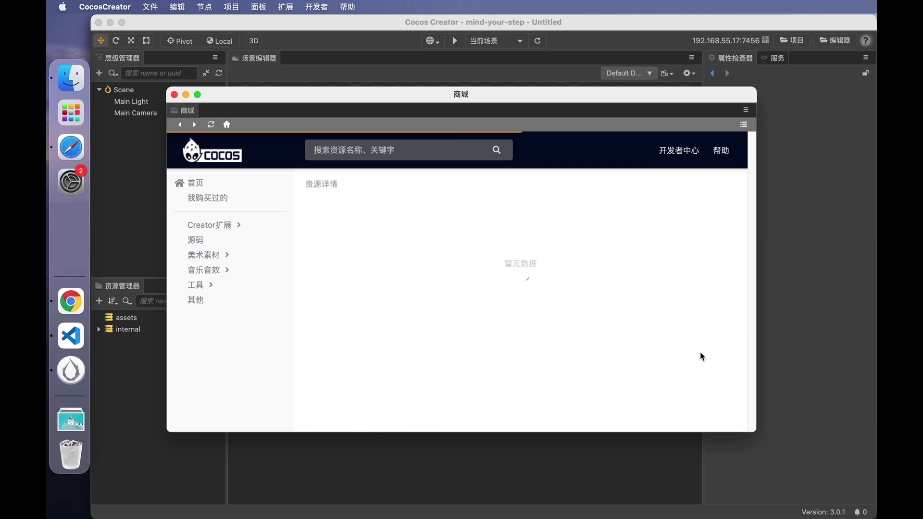
{"action": "left_click", "coordinate": [701, 359]}
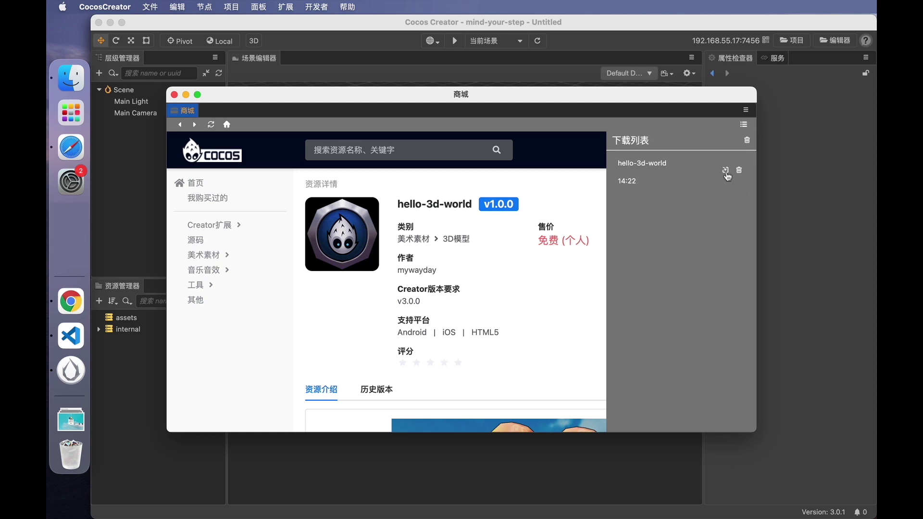
{"action": "left_click", "coordinate": [726, 171]}
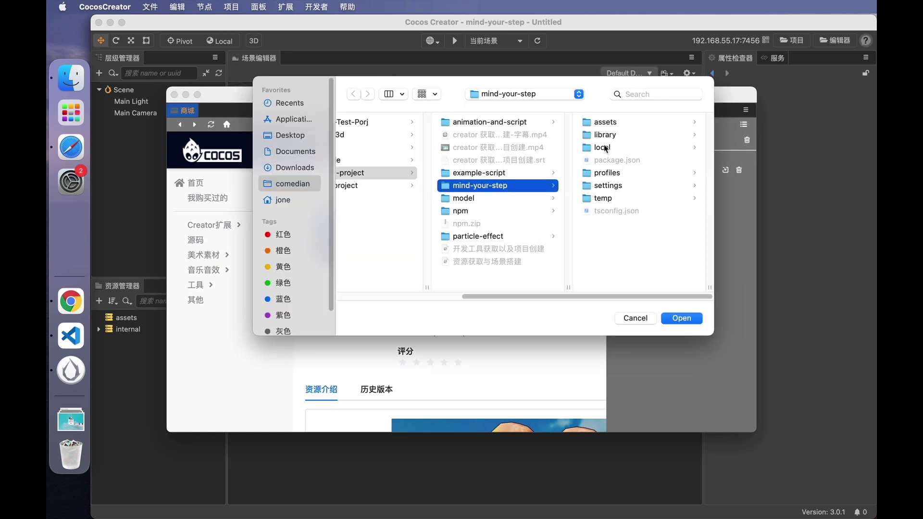
{"action": "left_click", "coordinate": [605, 123]}
{"action": "left_click", "coordinate": [682, 318]}
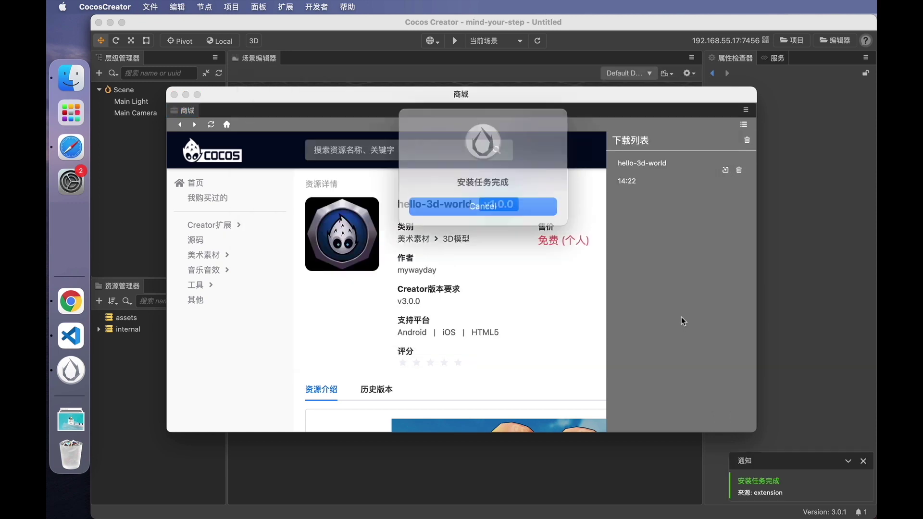
{"action": "left_click", "coordinate": [174, 94]}
{"action": "right_click", "coordinate": [135, 319]}
{"action": "left_click", "coordinate": [122, 330]}
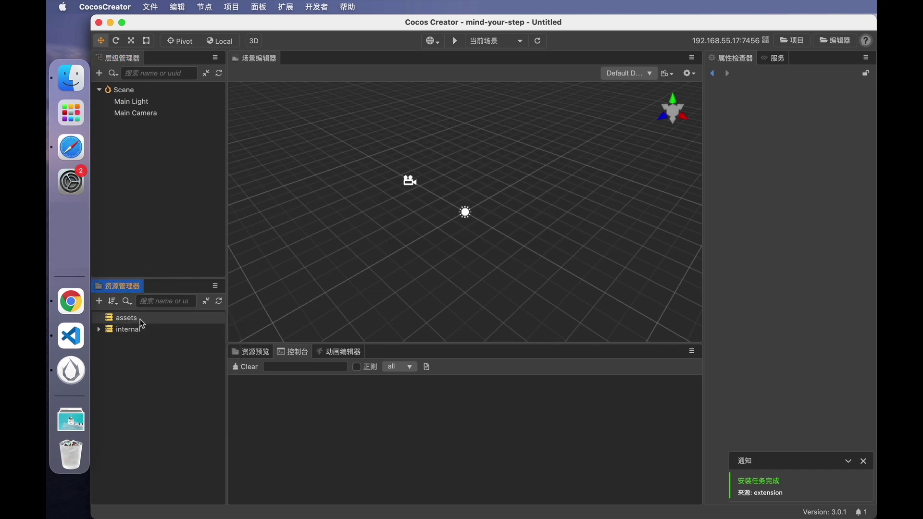
Reveal the assets folder in Finder and unzip hello-3d-world.zip with Archive Utility.
{"action": "right_click", "coordinate": [143, 324]}
{"action": "left_click", "coordinate": [178, 404]}
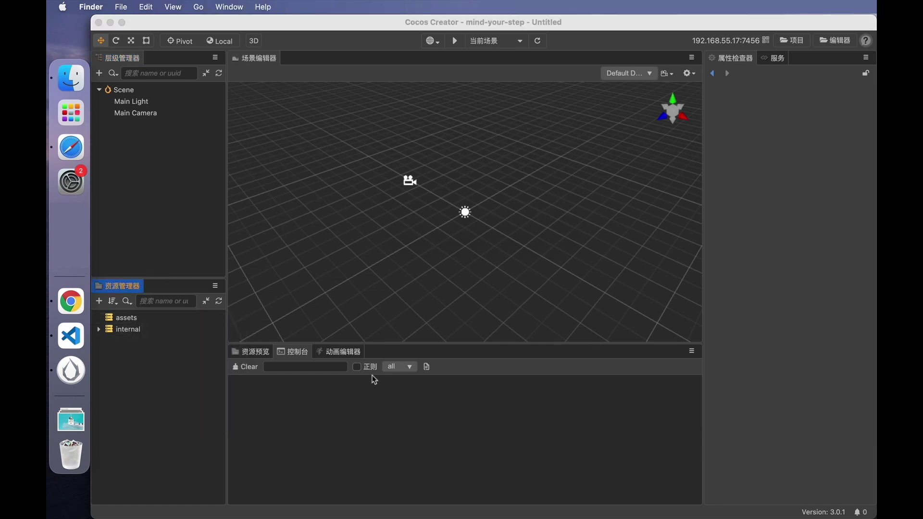
{"action": "double_click", "coordinate": [333, 211]}
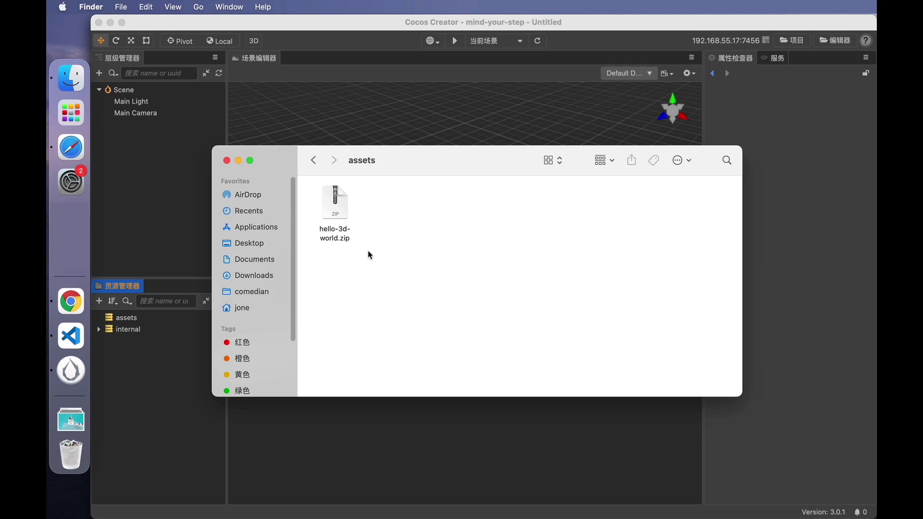
{"action": "right_click", "coordinate": [340, 218]}
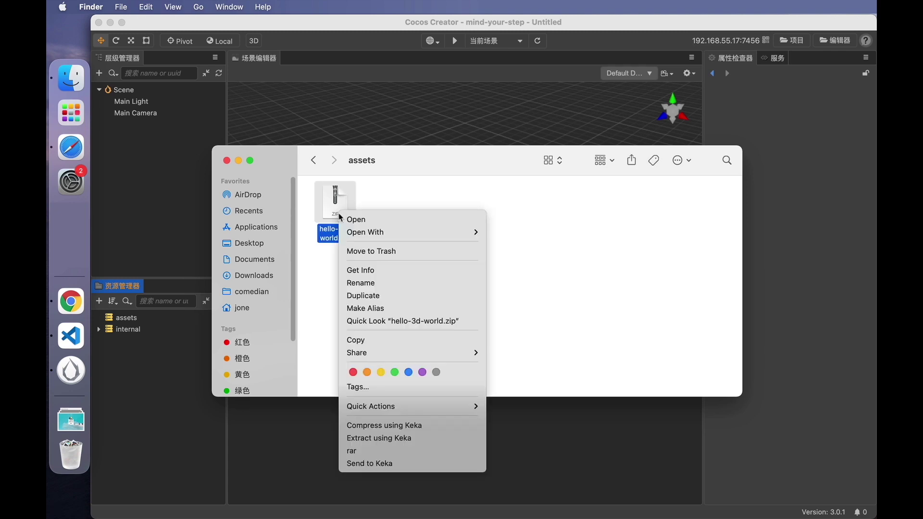
{"action": "mouse_move", "coordinate": [397, 236]}
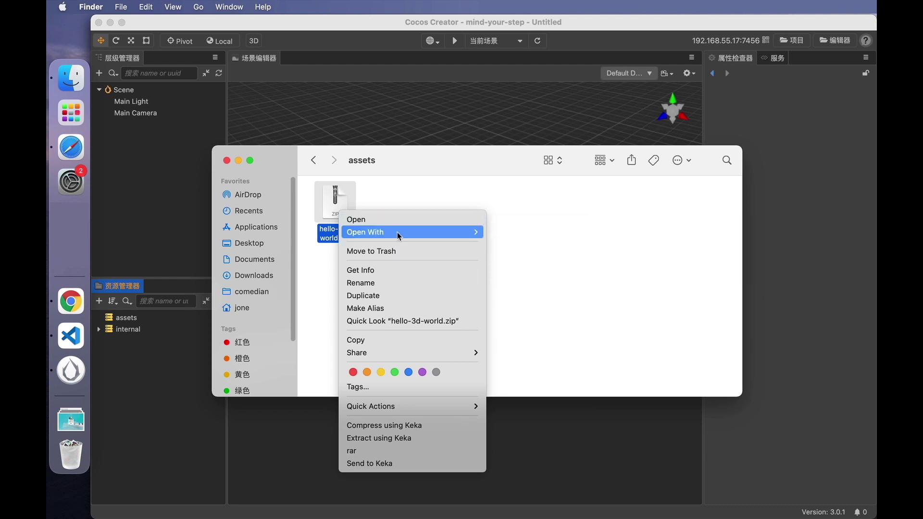
{"action": "left_click", "coordinate": [541, 232]}
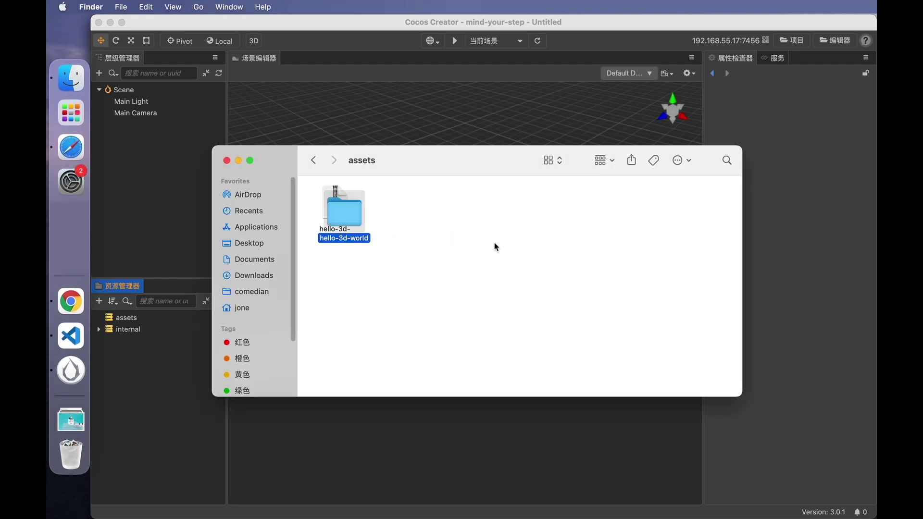
{"action": "left_click", "coordinate": [445, 258]}
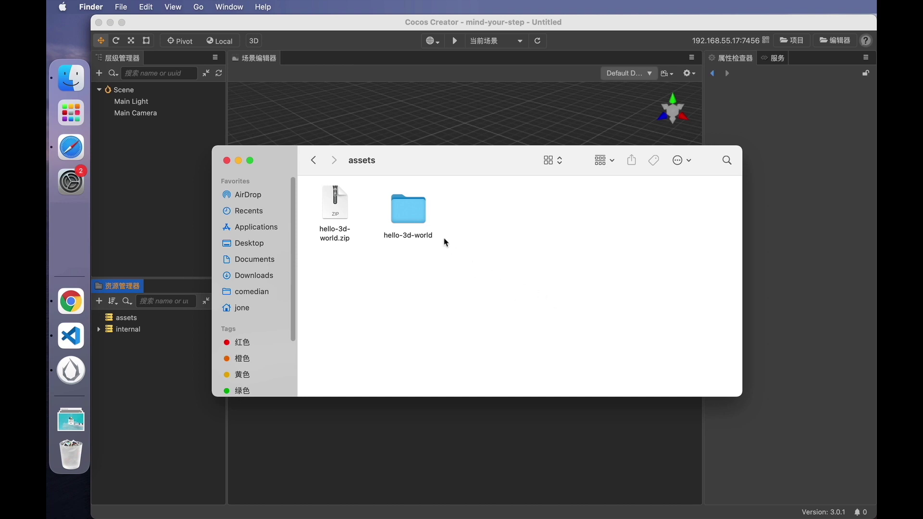
Open the extracted hello-3d-world folder, then go up to the mind-your-step folder.
{"action": "double_click", "coordinate": [408, 212]}
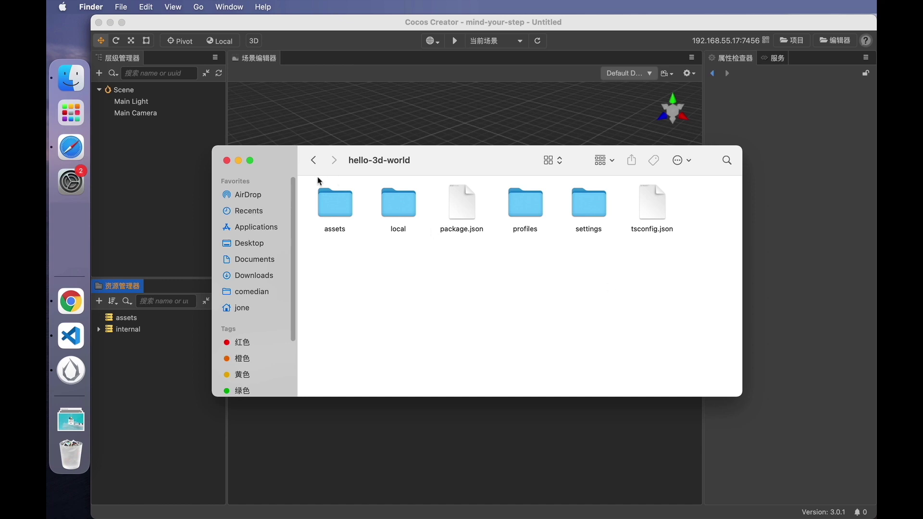
{"action": "left_click", "coordinate": [368, 163], "text": "super"}
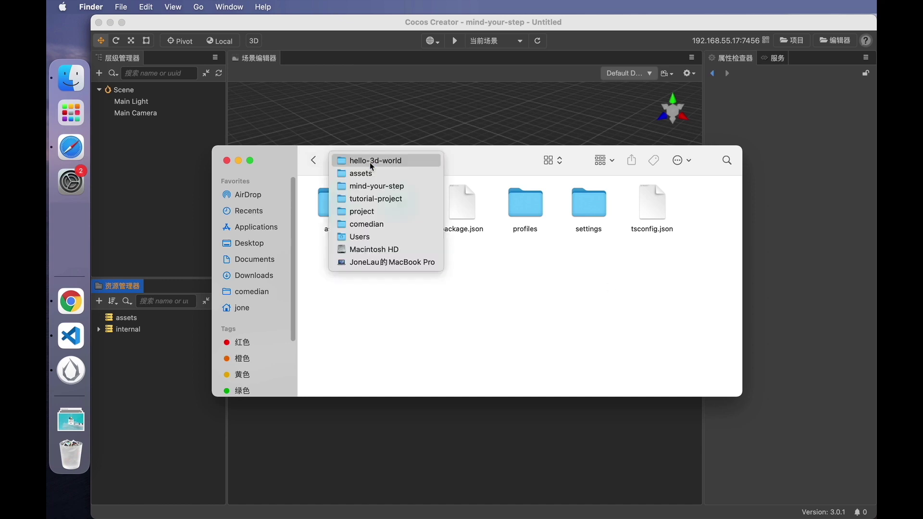
{"action": "left_click", "coordinate": [376, 188]}
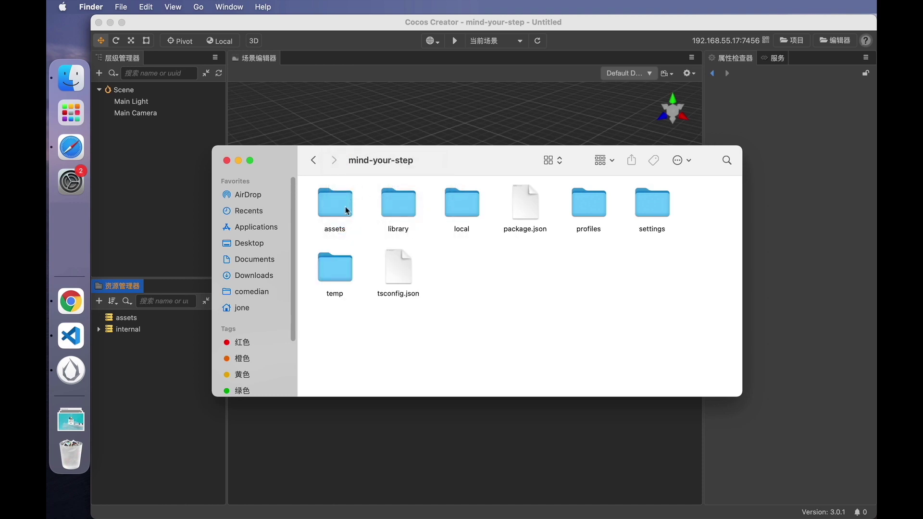
Delete both hello-3d-world items from the project's assets folder.
{"action": "left_click", "coordinate": [388, 164], "text": "super"}
{"action": "left_click", "coordinate": [478, 274]}
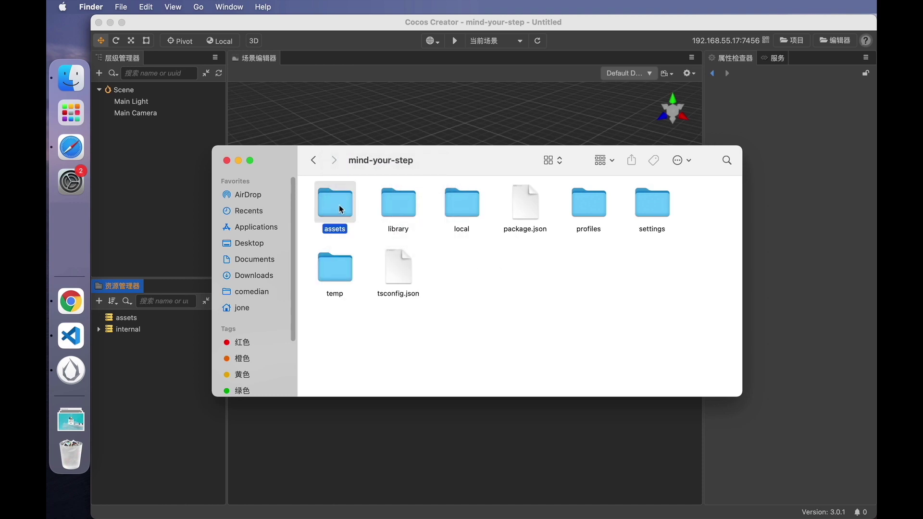
{"action": "double_click", "coordinate": [338, 205]}
{"action": "left_click_drag", "start_coordinate": [482, 240], "coordinate": [330, 238]}
{"action": "key", "text": "super+BackSpace"}
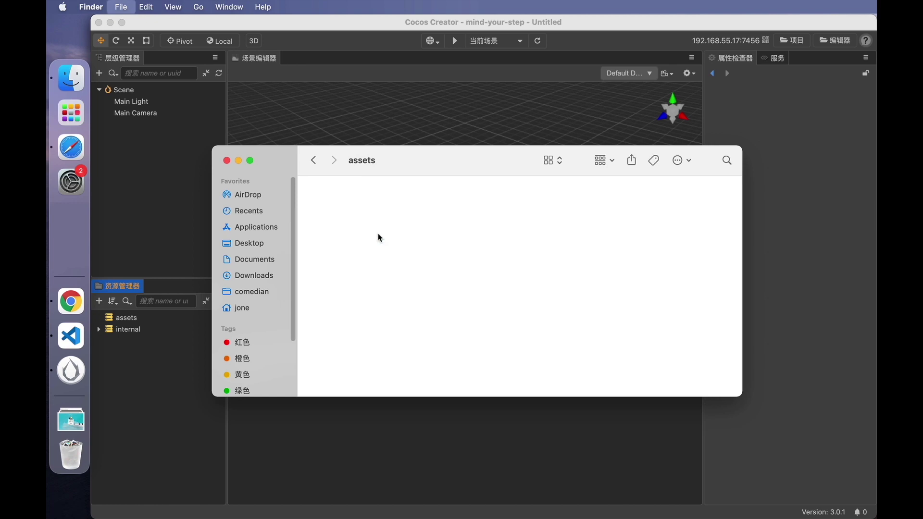
Drag the clouds, cocos and sky folders from the model folder into Cocos Creator's Assets.
{"action": "right_click", "coordinate": [71, 78]}
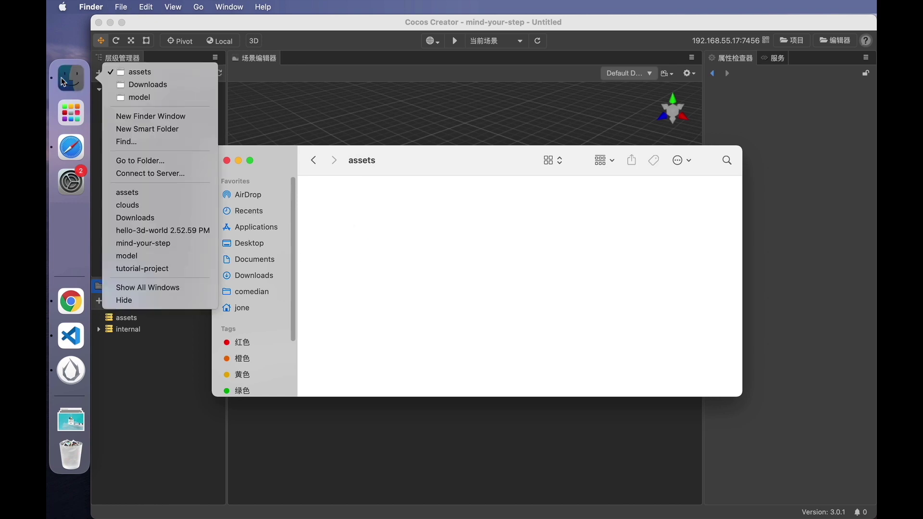
{"action": "left_click", "coordinate": [156, 97]}
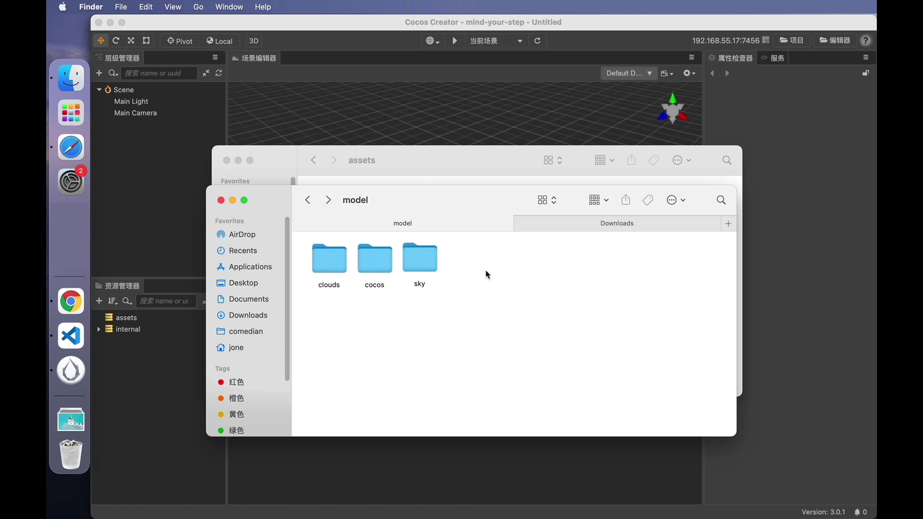
{"action": "left_click_drag", "start_coordinate": [487, 275], "coordinate": [135, 314]}
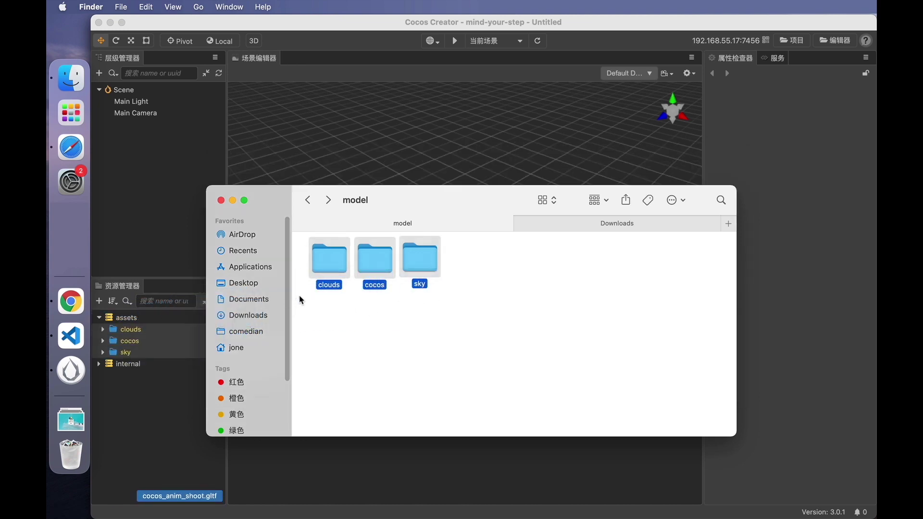
{"action": "left_click", "coordinate": [165, 258]}
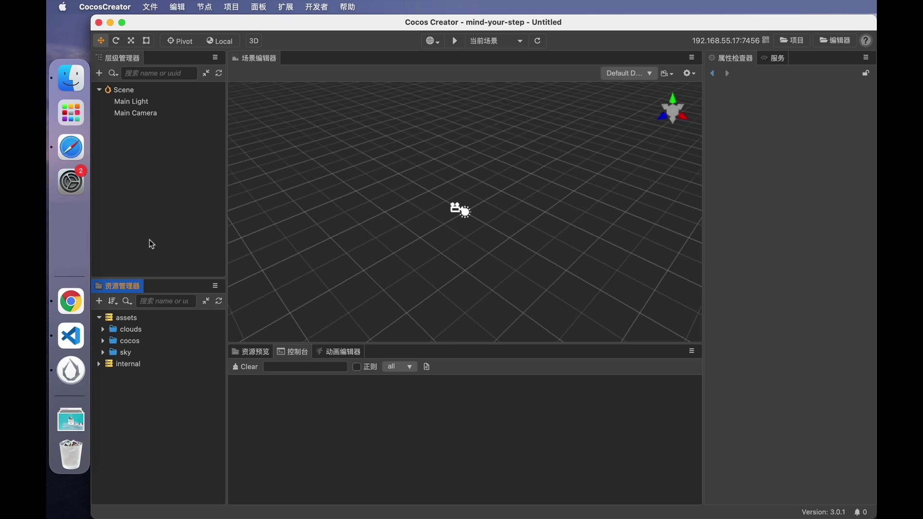
Add the hdcSky sphere from the sky folder to the scene and frame it.
{"action": "left_click", "coordinate": [103, 351]}
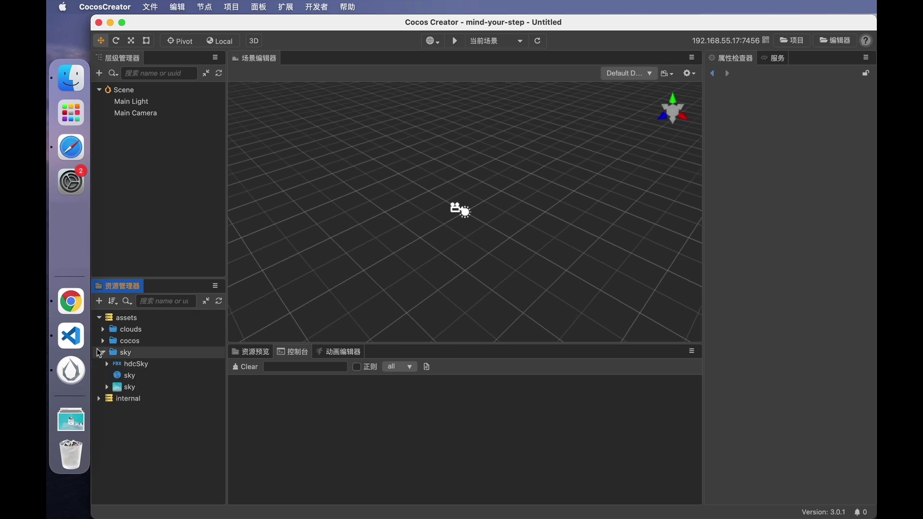
{"action": "left_click_drag", "start_coordinate": [138, 367], "coordinate": [151, 193]}
{"action": "scroll", "coordinate": [461, 217], "scroll_direction": "down", "scroll_amount": 5}
{"action": "scroll", "coordinate": [483, 223], "scroll_direction": "down", "scroll_amount": 3}
{"action": "scroll", "coordinate": [483, 223], "scroll_direction": "up", "scroll_amount": 3}
{"action": "scroll", "coordinate": [301, 214], "scroll_direction": "down", "scroll_amount": 1}
{"action": "double_click", "coordinate": [132, 126]}
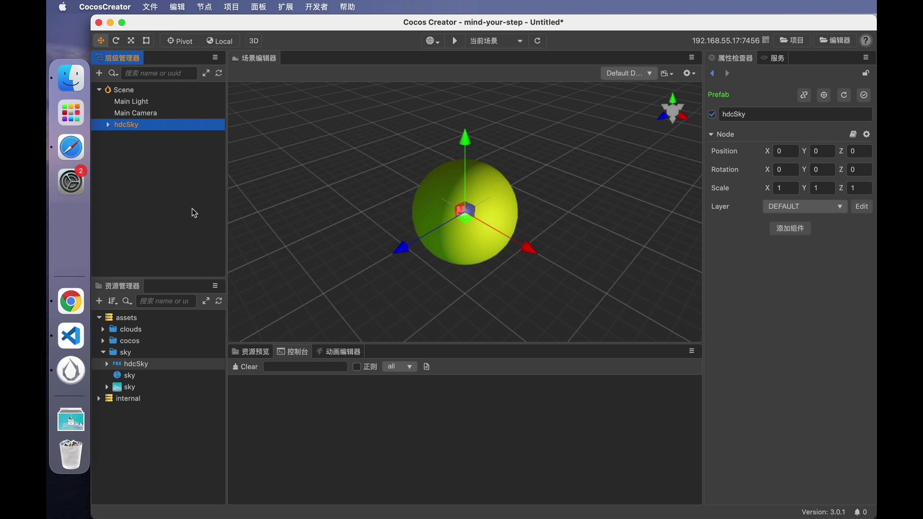
Enable 提取材质 on the hdcSky model to extract its materials.
{"action": "left_click", "coordinate": [137, 365]}
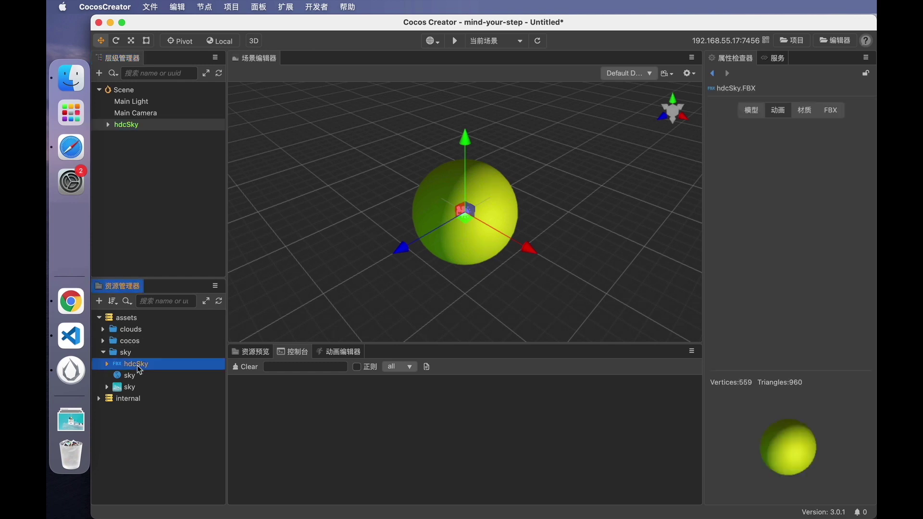
{"action": "left_click", "coordinate": [805, 112]}
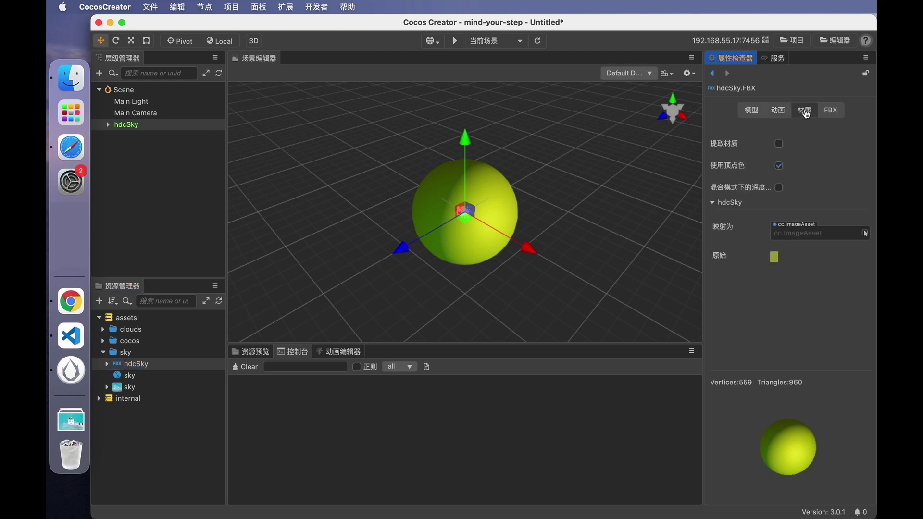
{"action": "left_click", "coordinate": [779, 145]}
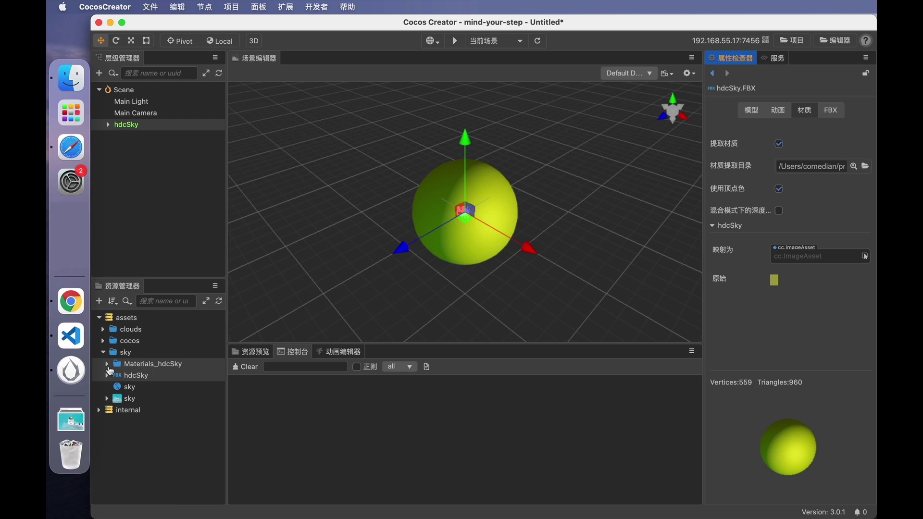
Set the sky texture as the hdcSky material's AlbedoMap and save it.
{"action": "left_click", "coordinate": [107, 365]}
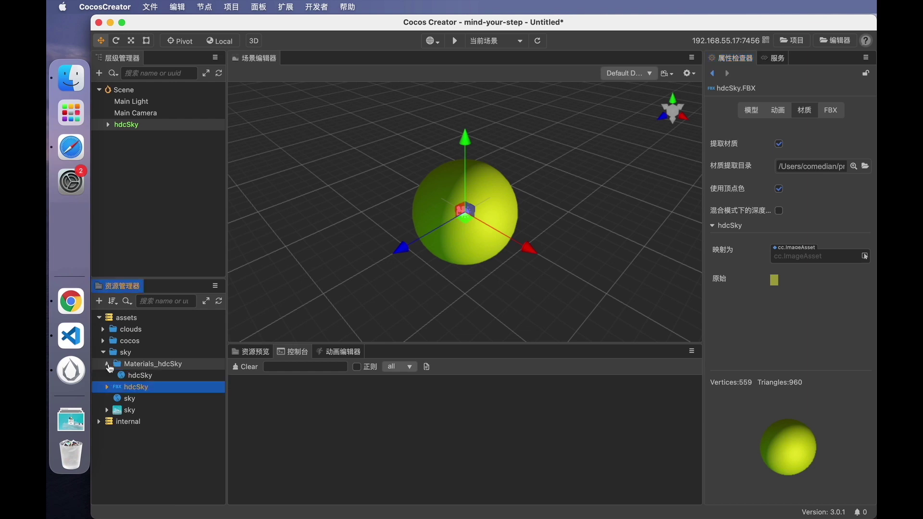
{"action": "left_click", "coordinate": [151, 379]}
{"action": "left_click", "coordinate": [812, 430]}
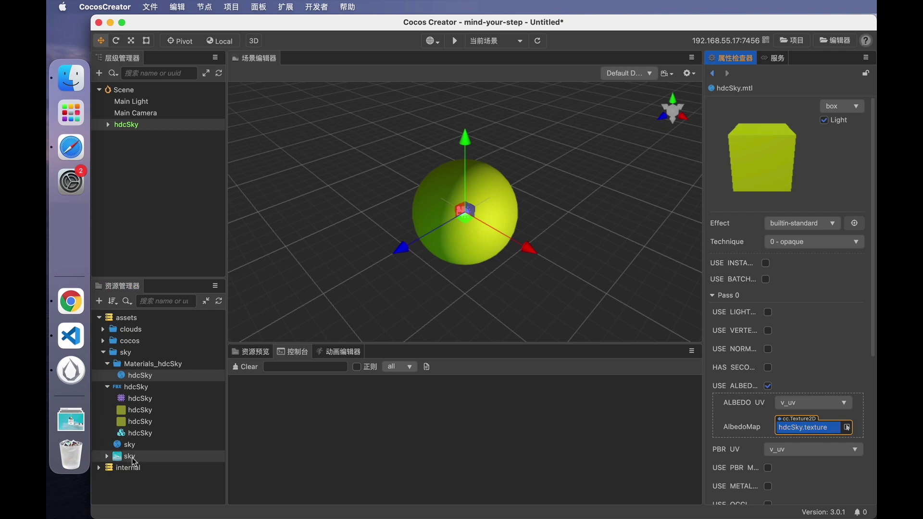
{"action": "left_click_drag", "start_coordinate": [143, 457], "coordinate": [799, 422]}
{"action": "left_click", "coordinate": [868, 88]}
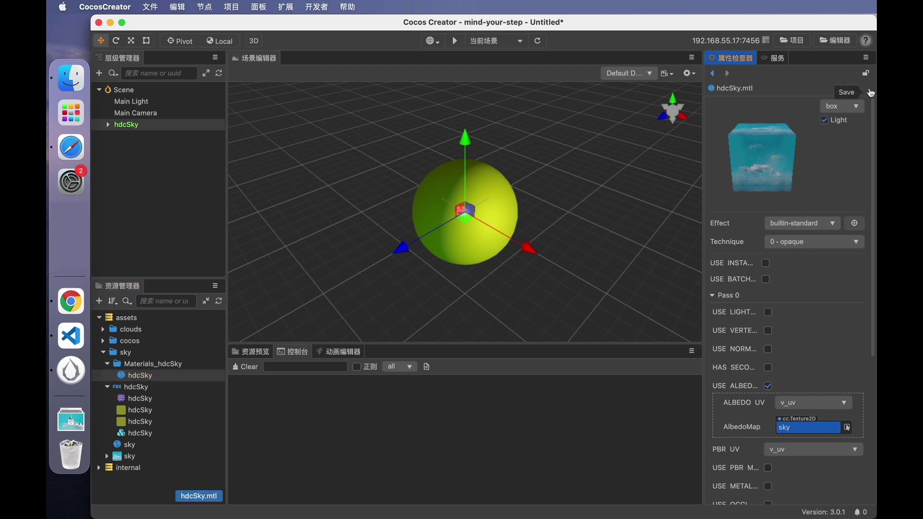
Assign hdcSky.mtl to Materials slot 0 of the child hdcSky node.
{"action": "left_click", "coordinate": [109, 126]}
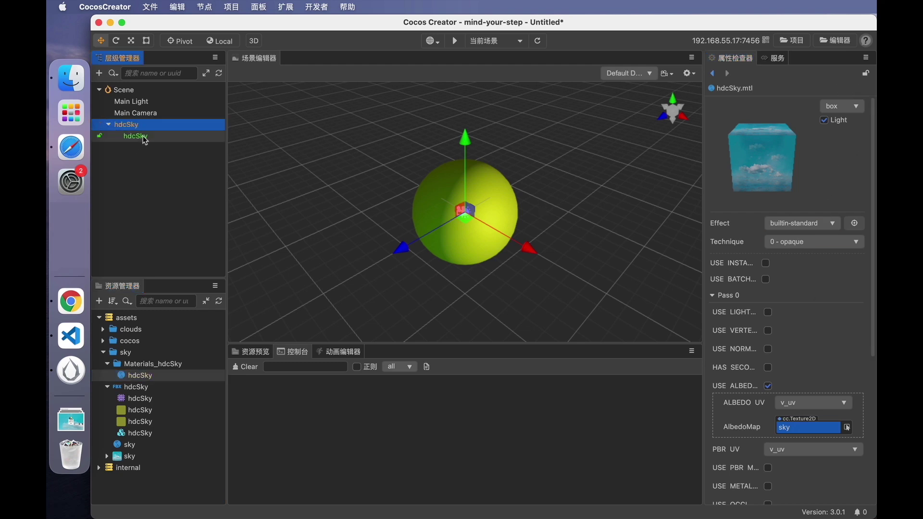
{"action": "left_click", "coordinate": [144, 138]}
{"action": "left_click", "coordinate": [741, 246]}
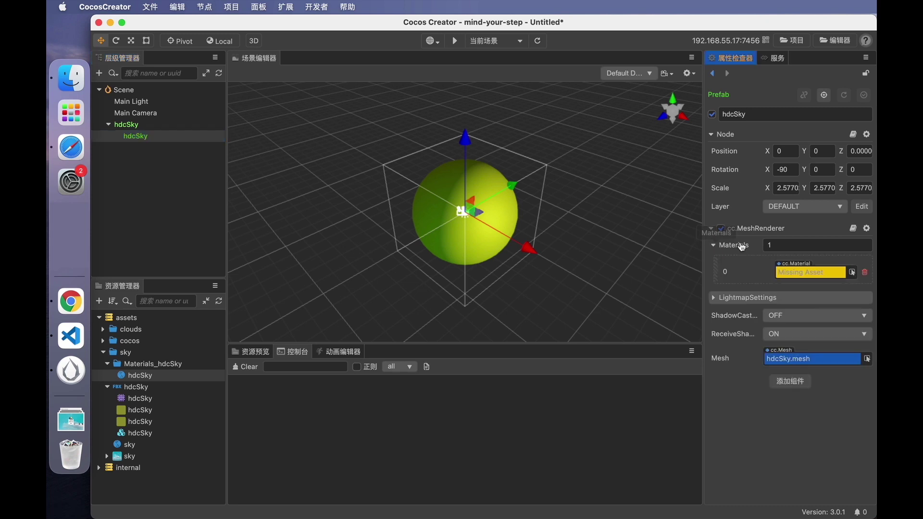
{"action": "left_click_drag", "start_coordinate": [139, 376], "coordinate": [801, 275]}
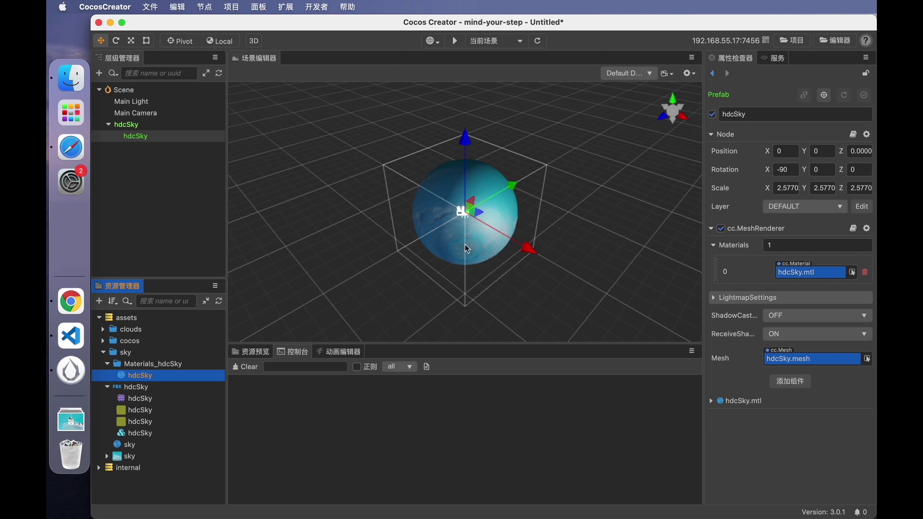
Zoom the Scene view until the camera sits inside the cloudy sky sphere.
{"action": "scroll", "coordinate": [469, 245], "scroll_direction": "up", "scroll_amount": 10}
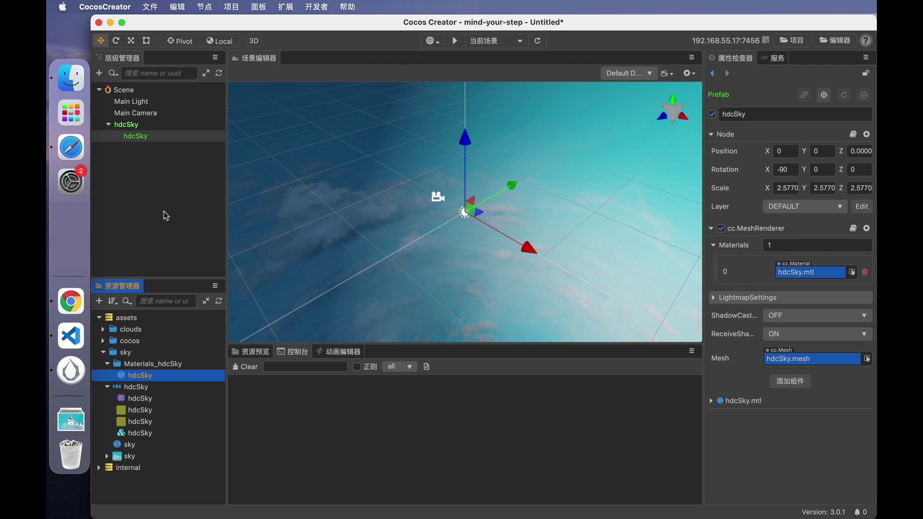
Add cocos_skel and cocos_mesh to the scene, delete cocos_skel, and frame the character.
{"action": "left_click", "coordinate": [103, 352]}
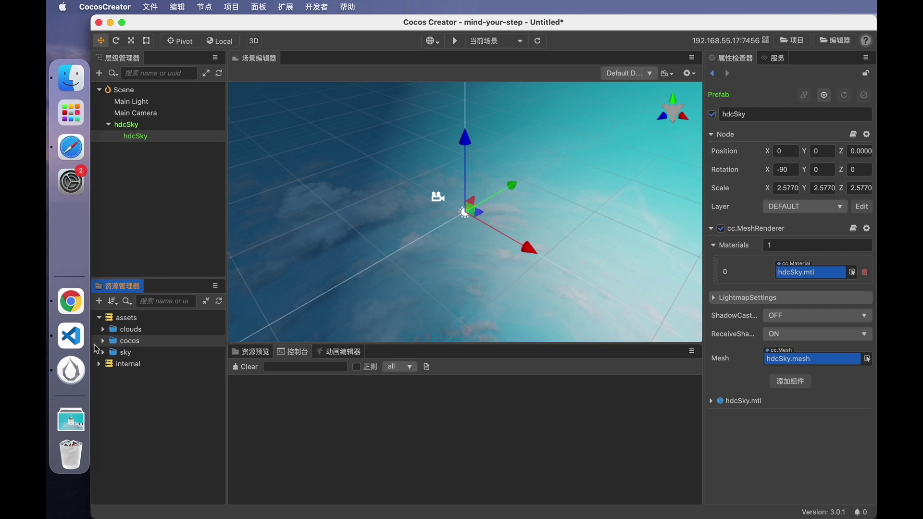
{"action": "left_click", "coordinate": [103, 340]}
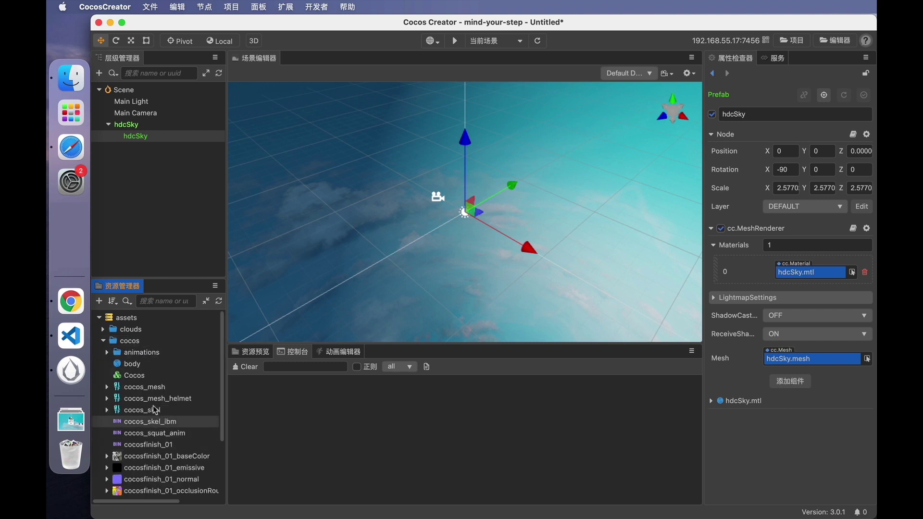
{"action": "left_click_drag", "start_coordinate": [152, 410], "coordinate": [157, 192]}
{"action": "left_click", "coordinate": [144, 150]}
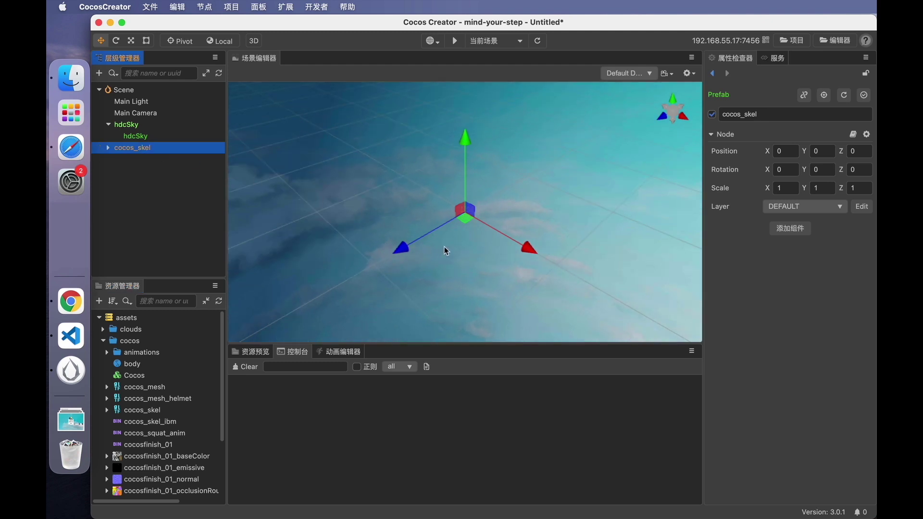
{"action": "left_click", "coordinate": [107, 148]}
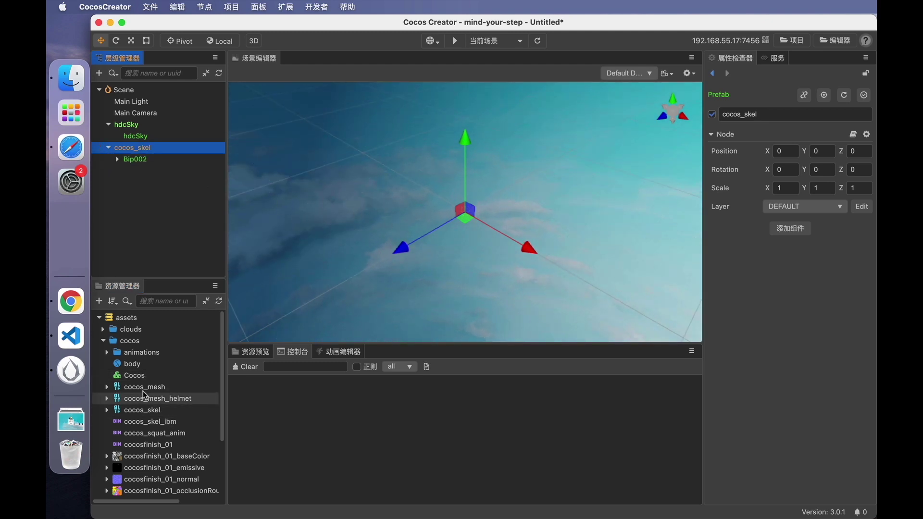
{"action": "left_click_drag", "start_coordinate": [143, 383], "coordinate": [160, 211]}
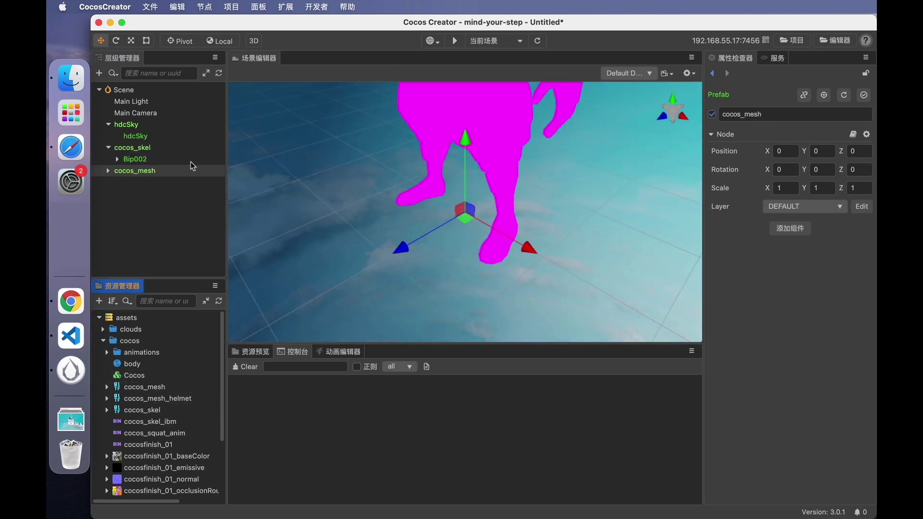
{"action": "right_click", "coordinate": [163, 147]}
{"action": "left_click", "coordinate": [192, 260]}
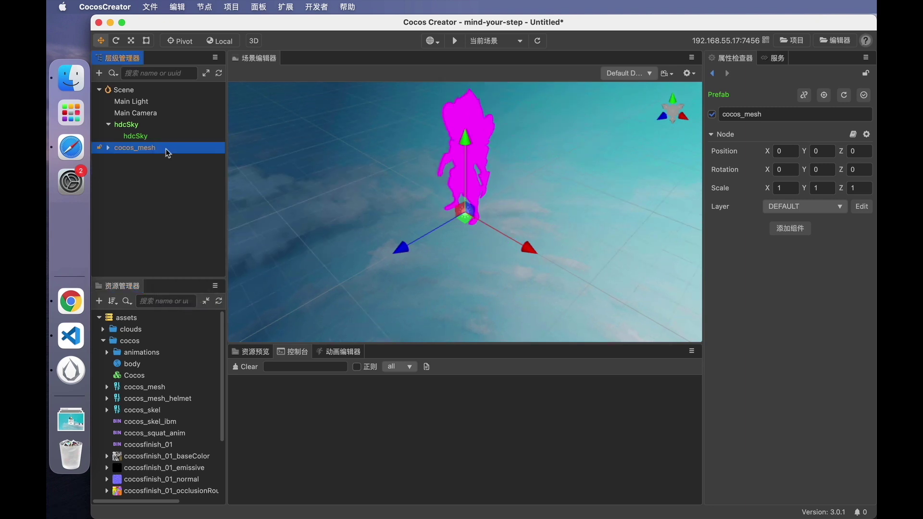
{"action": "double_click", "coordinate": [129, 148]}
{"action": "right_click_drag", "start_coordinate": [486, 212], "coordinate": [487, 192]}
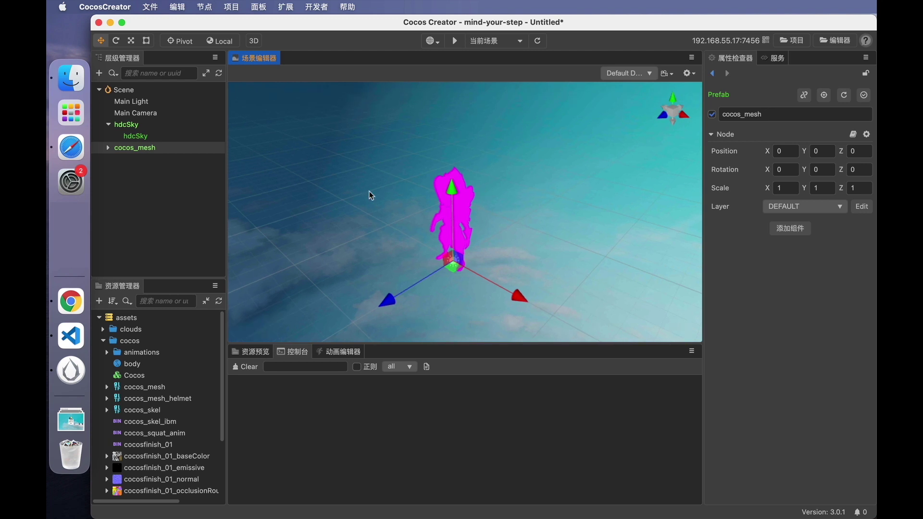
Select cocosfinish_01 under cocos_mesh and view its four material slots.
{"action": "left_click", "coordinate": [110, 151]}
{"action": "left_click", "coordinate": [147, 159]}
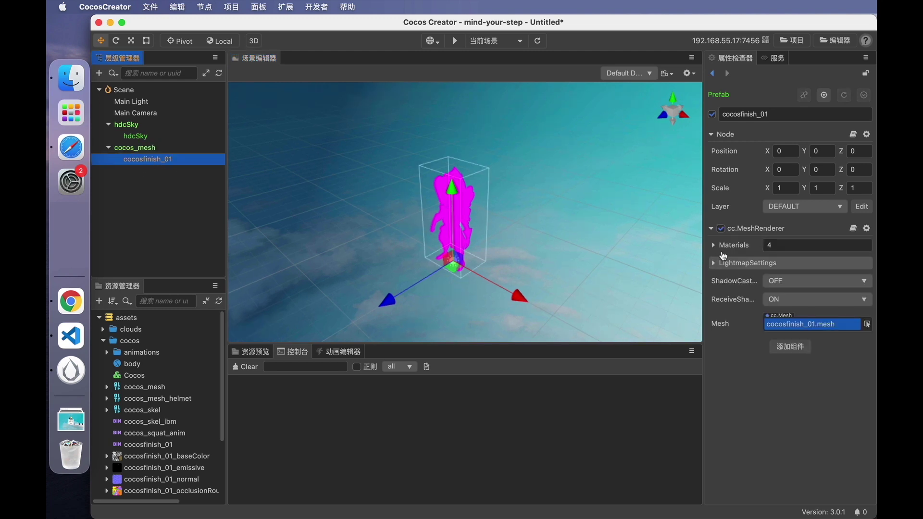
{"action": "left_click", "coordinate": [724, 248]}
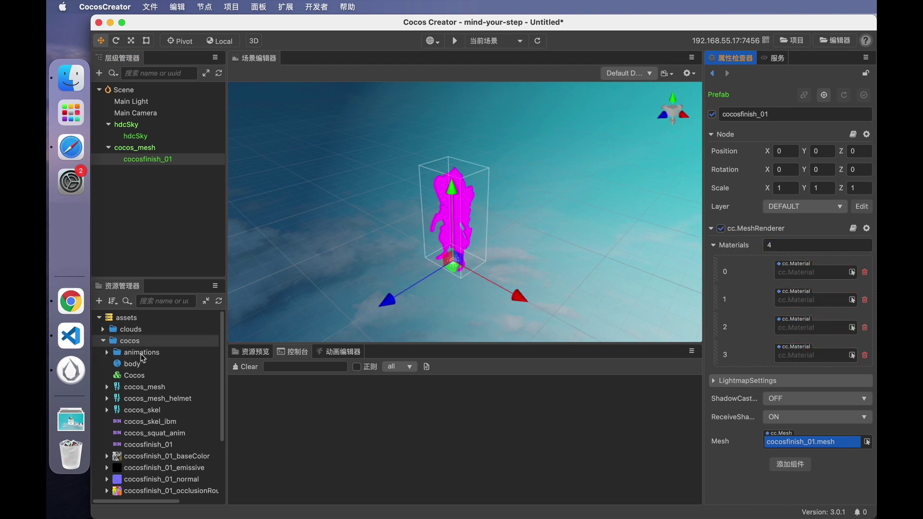
Check 提取材质 on cocos_mesh.gltf and apply the import settings.
{"action": "left_click", "coordinate": [144, 387]}
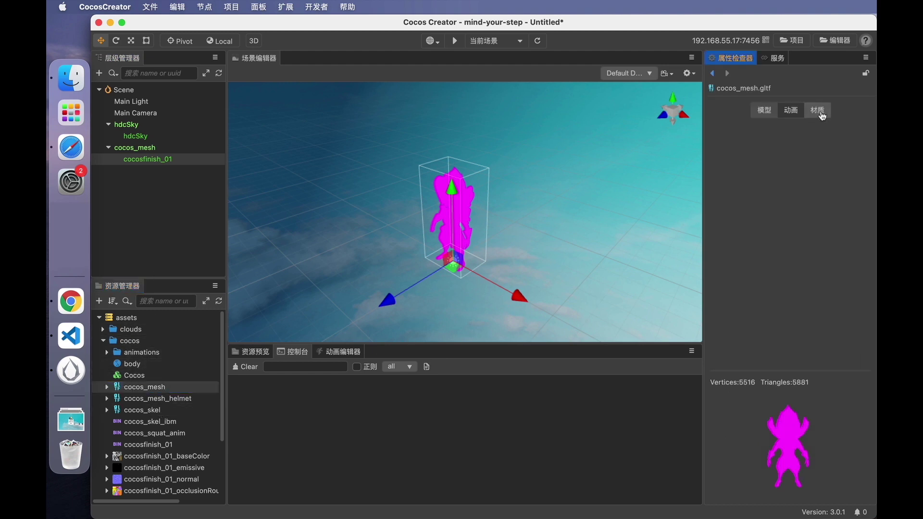
{"action": "left_click", "coordinate": [823, 116]}
{"action": "left_click", "coordinate": [779, 143]}
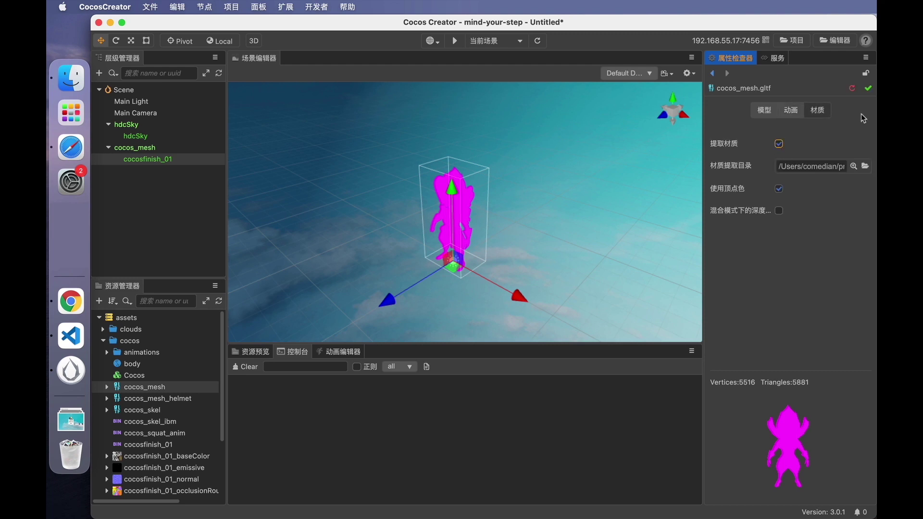
{"action": "left_click", "coordinate": [867, 90]}
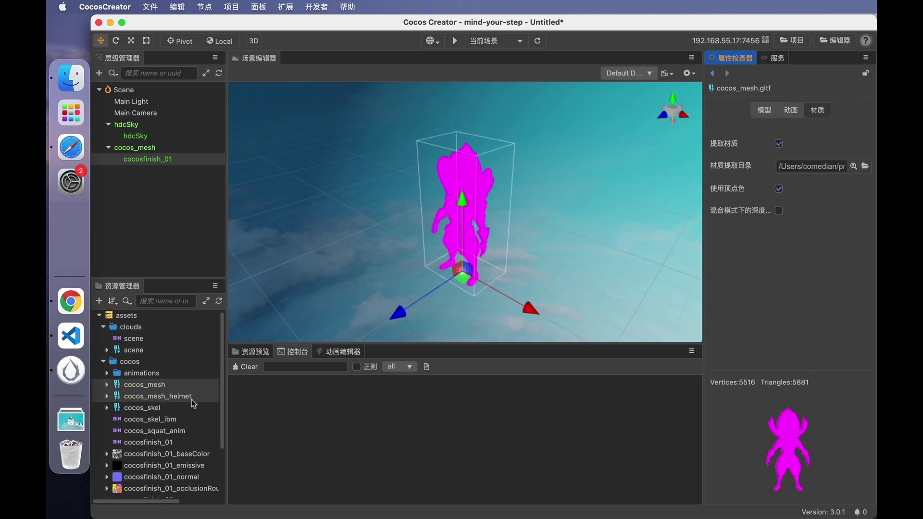
{"action": "scroll", "coordinate": [191, 399], "scroll_direction": "down", "scroll_amount": 3}
{"action": "scroll", "coordinate": [191, 399], "scroll_direction": "up", "scroll_amount": 1}
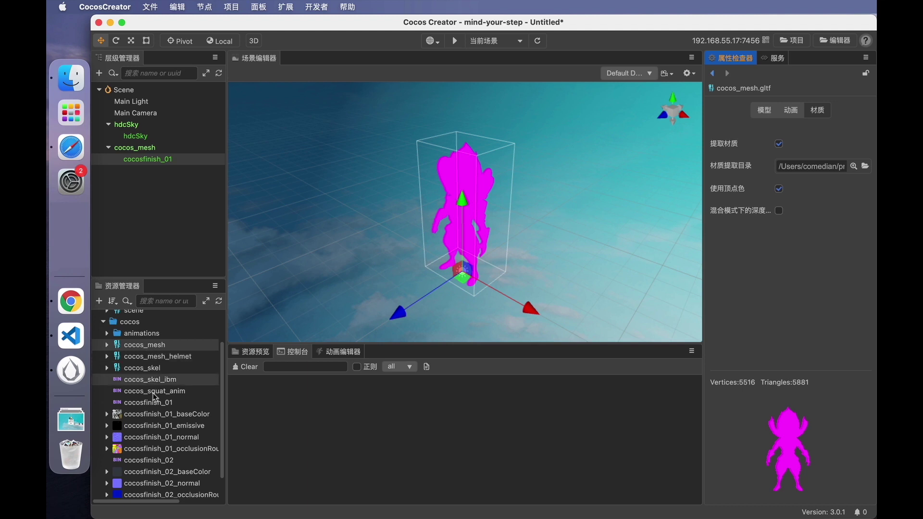
{"action": "scroll", "coordinate": [157, 403], "scroll_direction": "down", "scroll_amount": 2}
{"action": "scroll", "coordinate": [154, 387], "scroll_direction": "up", "scroll_amount": 5}
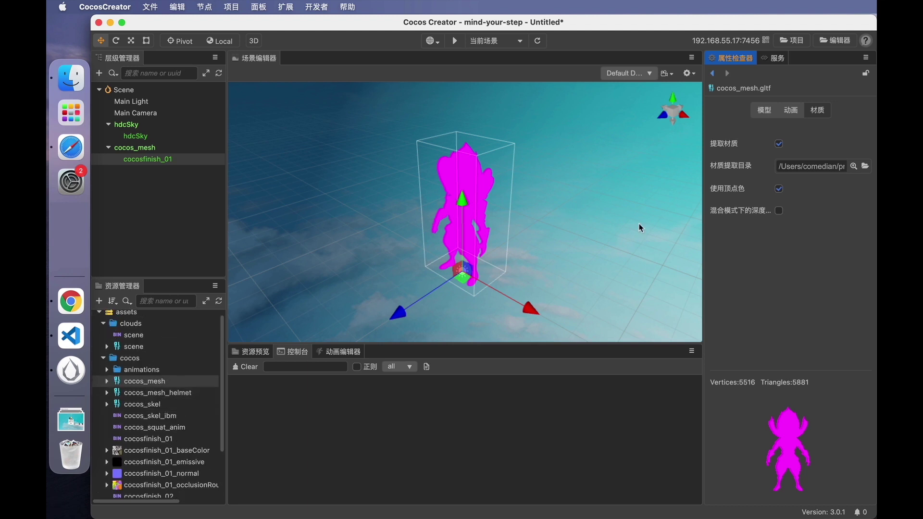
Uncheck 提取材质, save the settings, and expand cocos_mesh in Assets.
{"action": "left_click", "coordinate": [779, 144]}
{"action": "left_click", "coordinate": [868, 93]}
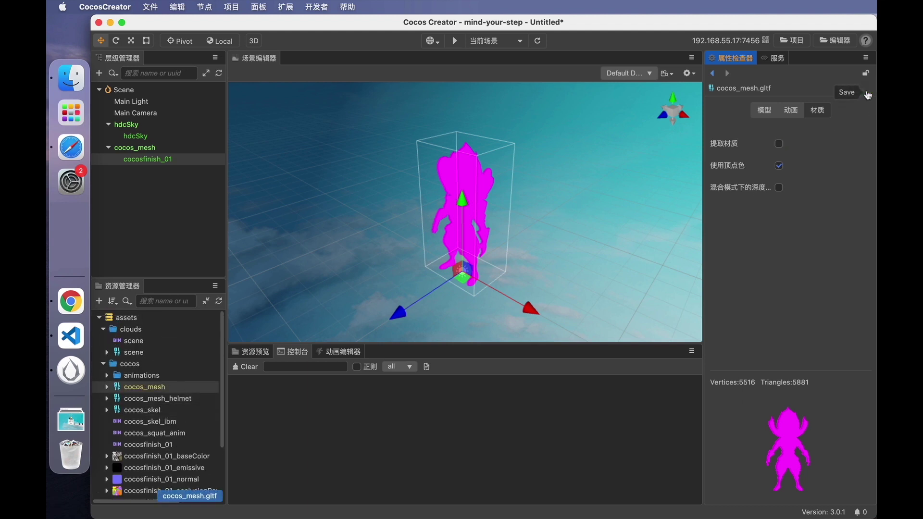
{"action": "left_click", "coordinate": [107, 386]}
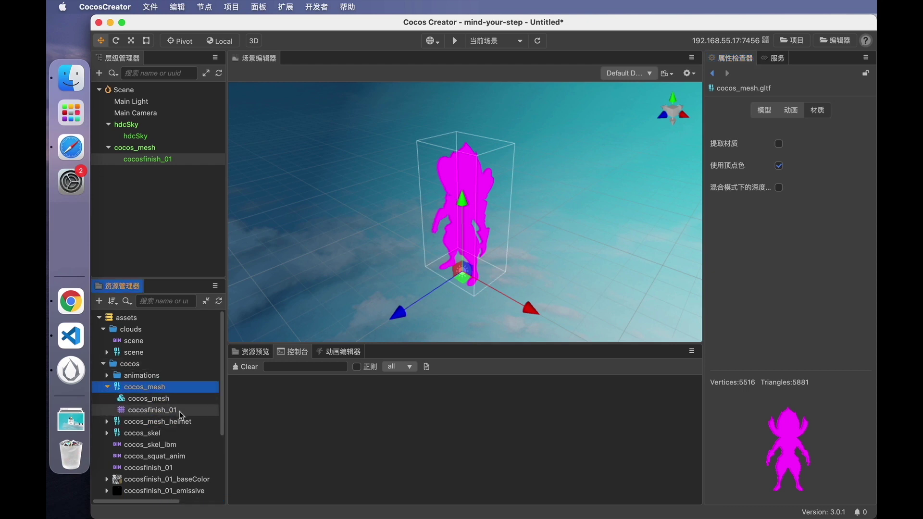
Create a new material named cocos inside the cocos folder.
{"action": "left_click", "coordinate": [106, 386]}
{"action": "right_click", "coordinate": [138, 367]}
{"action": "mouse_move", "coordinate": [213, 371]}
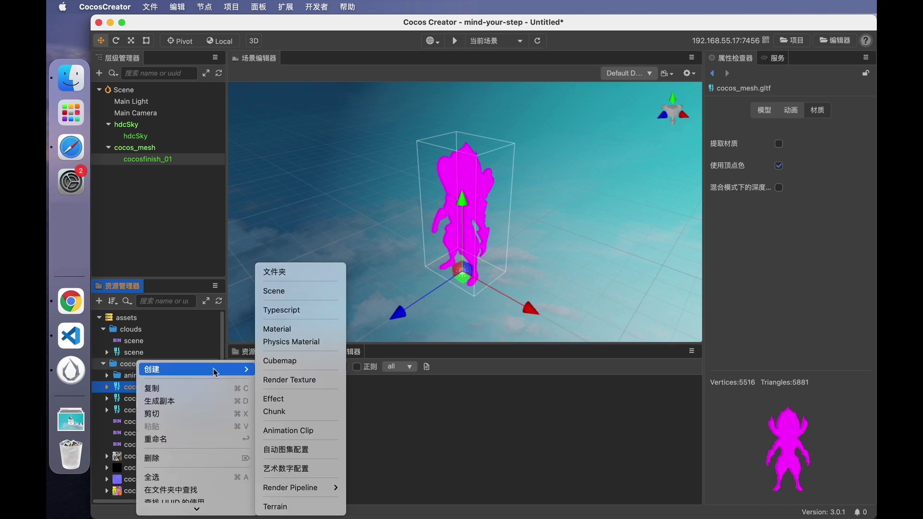
{"action": "left_click", "coordinate": [278, 329]}
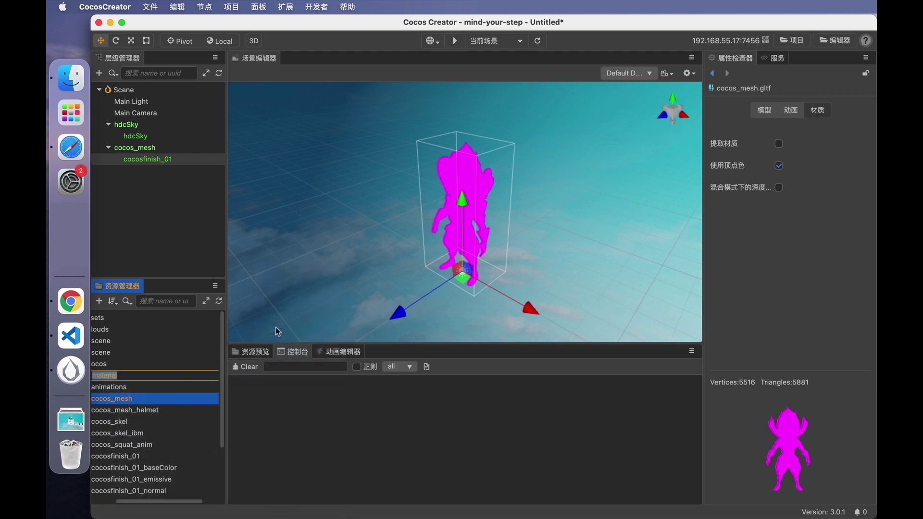
{"action": "type", "text": "cocos"}
{"action": "key", "text": "Return"}
{"action": "key", "text": "Return"}
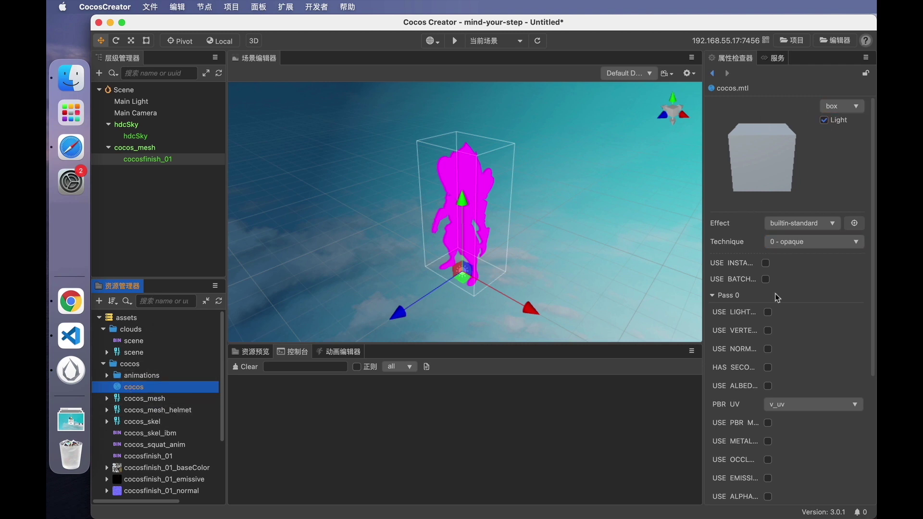
Enable USE ALBEDO MAP, set cocosfinish_01_baseColor as the AlbedoMap, and save the material.
{"action": "scroll", "coordinate": [772, 334], "scroll_direction": "down", "scroll_amount": 5}
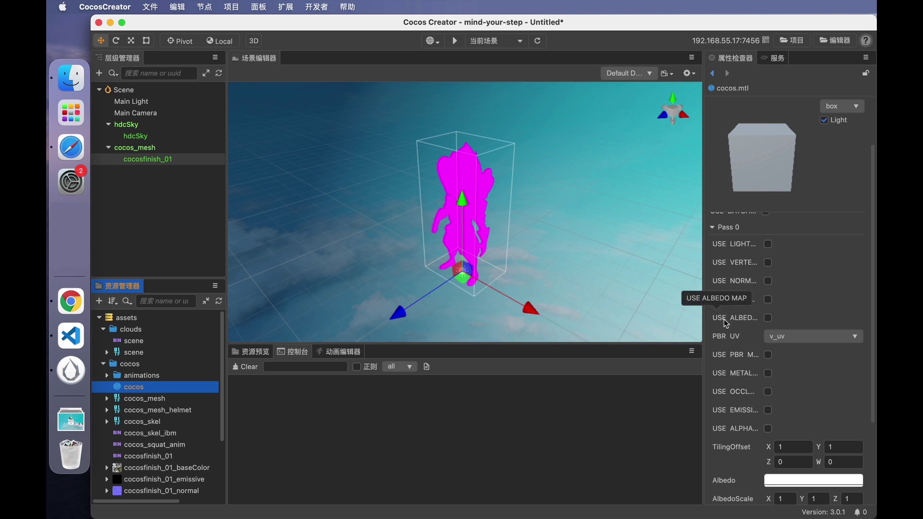
{"action": "left_click", "coordinate": [768, 319]}
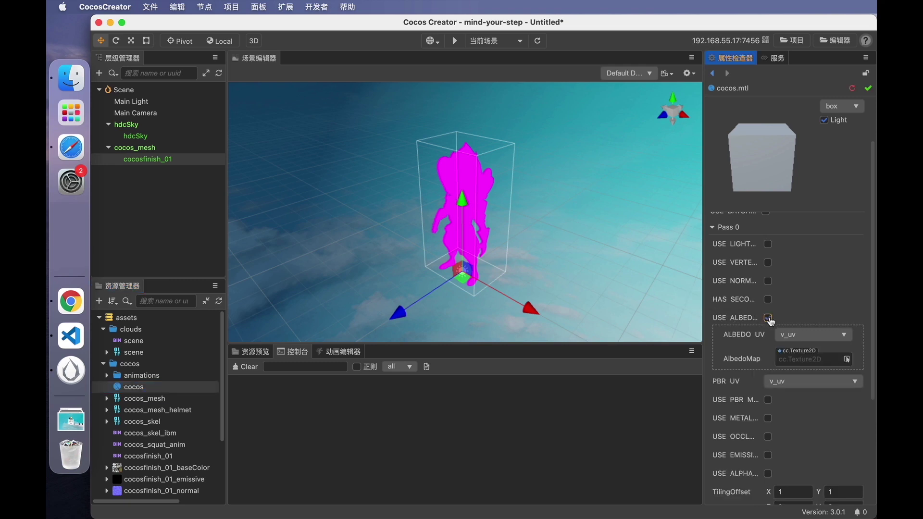
{"action": "scroll", "coordinate": [130, 433], "scroll_direction": "down", "scroll_amount": 3}
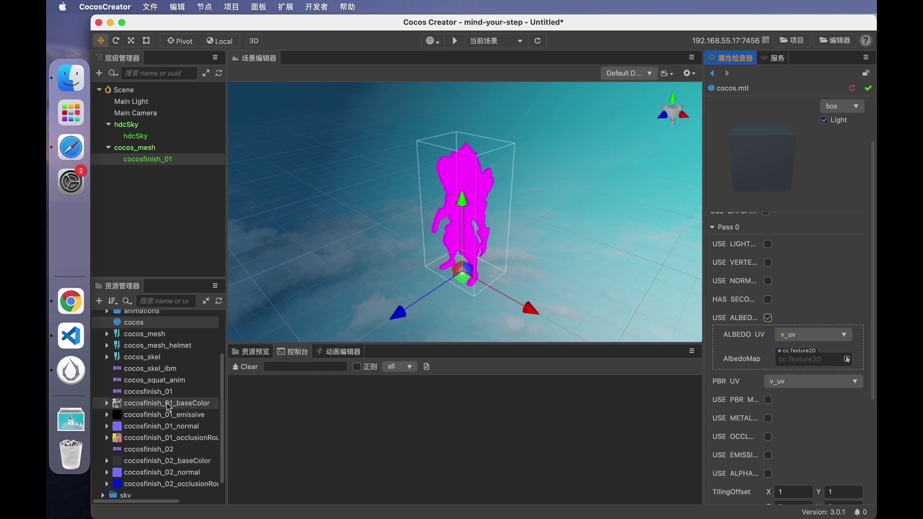
{"action": "left_click_drag", "start_coordinate": [152, 406], "coordinate": [809, 358]}
{"action": "left_click", "coordinate": [869, 88]}
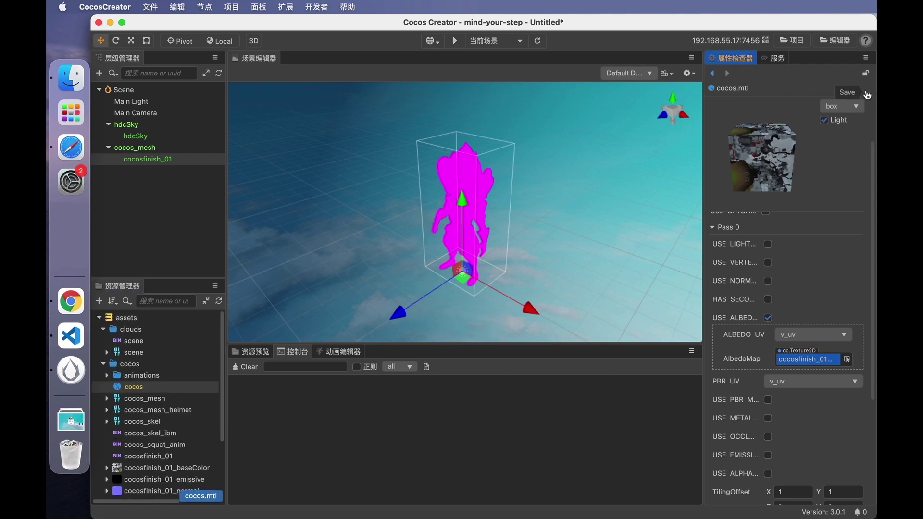
Drag the cocos material into cocosfinish_01's MeshRenderer material slots 0 through 3.
{"action": "left_click", "coordinate": [168, 159]}
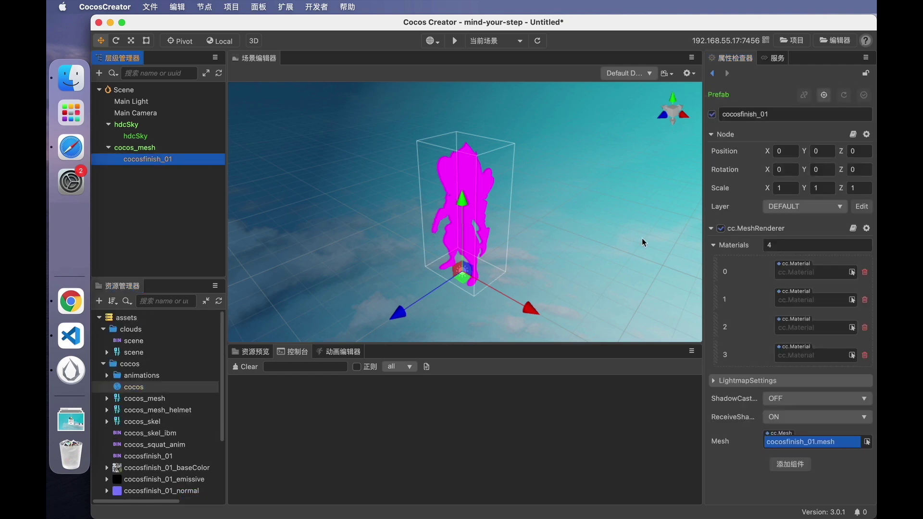
{"action": "left_click_drag", "start_coordinate": [132, 387], "coordinate": [808, 300]}
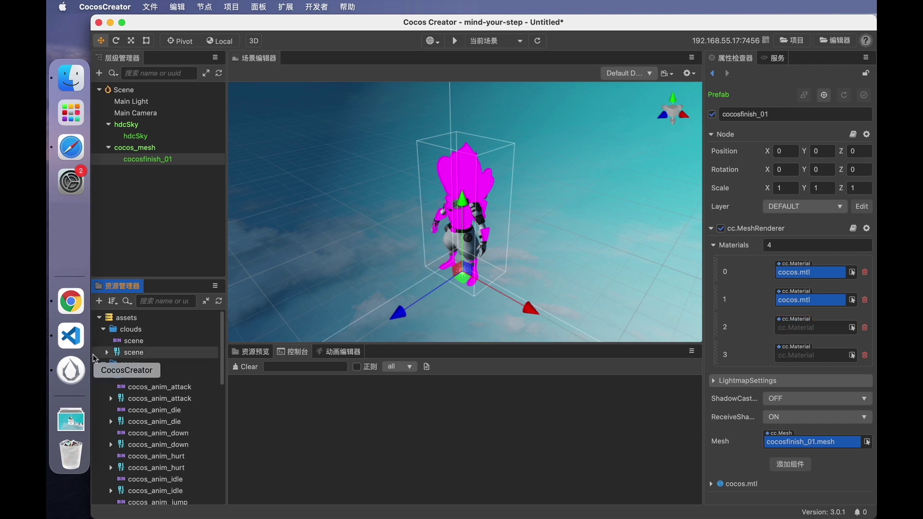
{"action": "scroll", "coordinate": [132, 402], "scroll_direction": "down", "scroll_amount": 5}
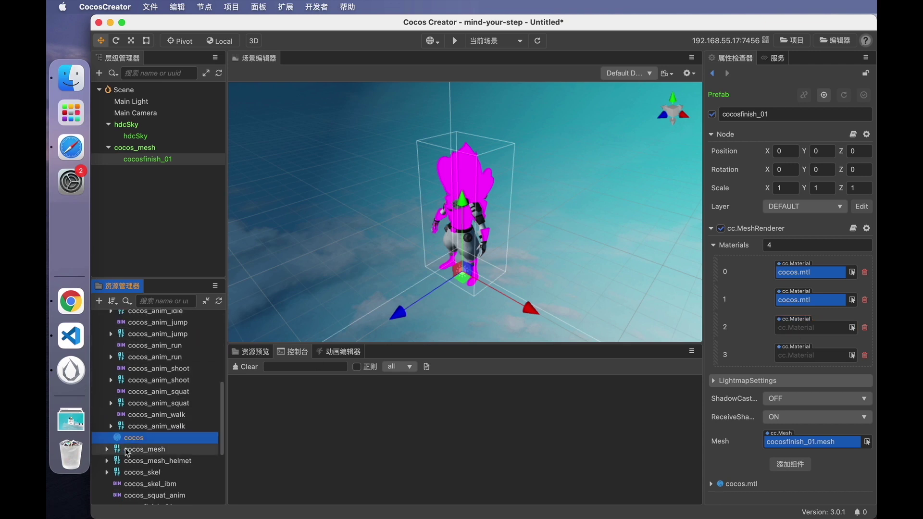
{"action": "left_click_drag", "start_coordinate": [133, 437], "coordinate": [795, 333]}
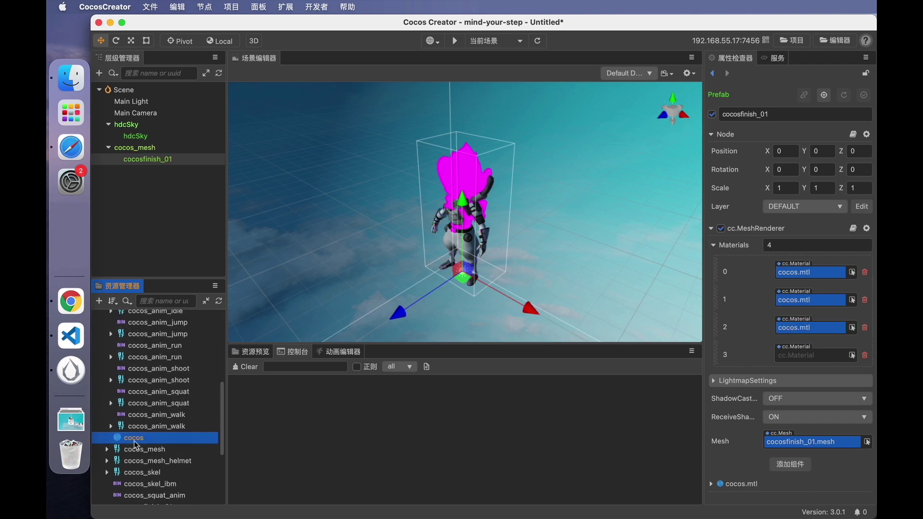
{"action": "left_click_drag", "start_coordinate": [133, 439], "coordinate": [797, 353]}
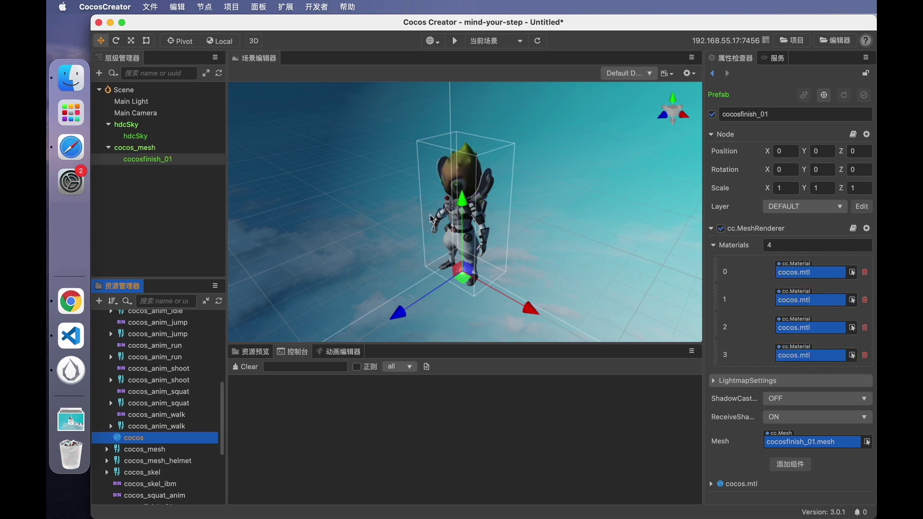
Re-centre the view on the astronaut front-on and collapse the expanded hierarchy and asset folders.
{"action": "scroll", "coordinate": [464, 224], "scroll_direction": "up", "scroll_amount": 2}
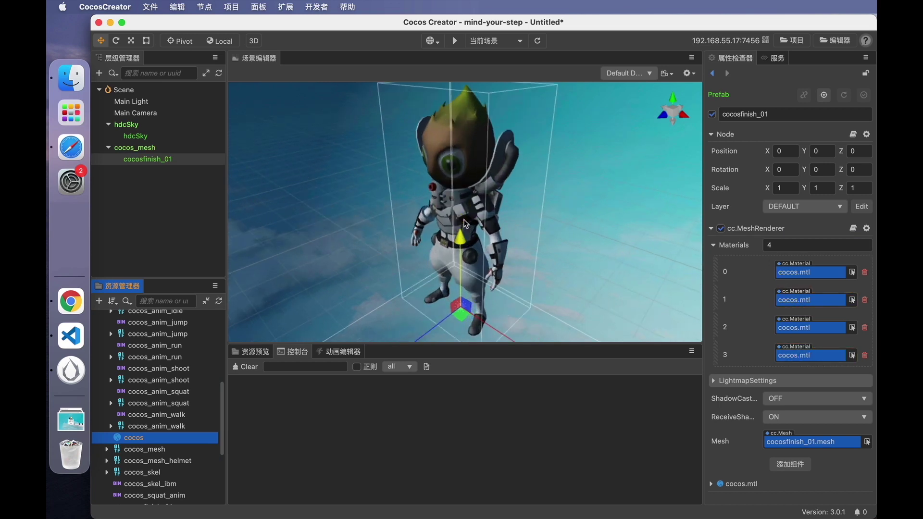
{"action": "right_click_drag", "start_coordinate": [464, 224], "coordinate": [463, 221]}
{"action": "key", "text": "f"}
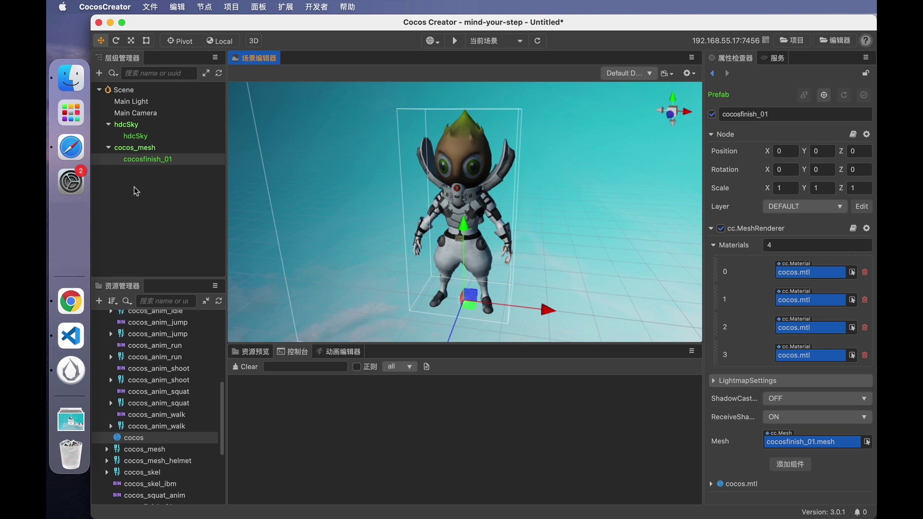
{"action": "left_click", "coordinate": [109, 148]}
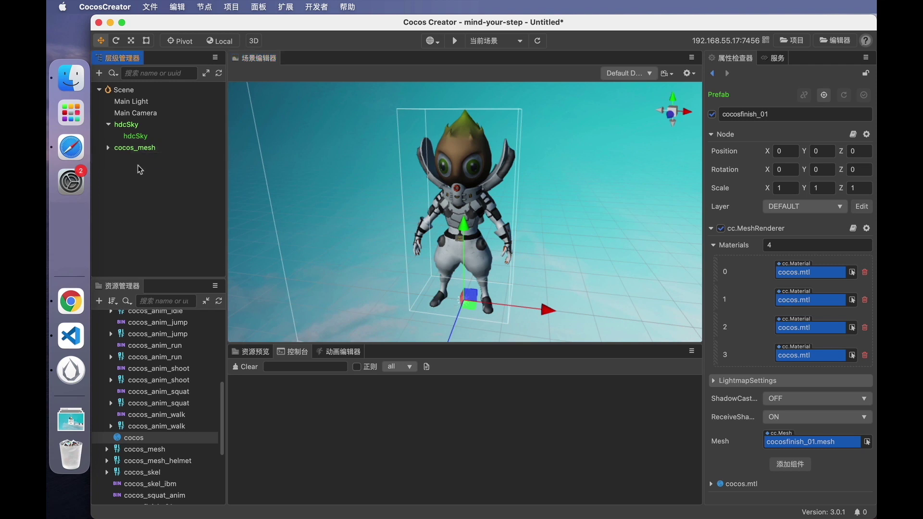
{"action": "scroll", "coordinate": [163, 375], "scroll_direction": "up", "scroll_amount": 5}
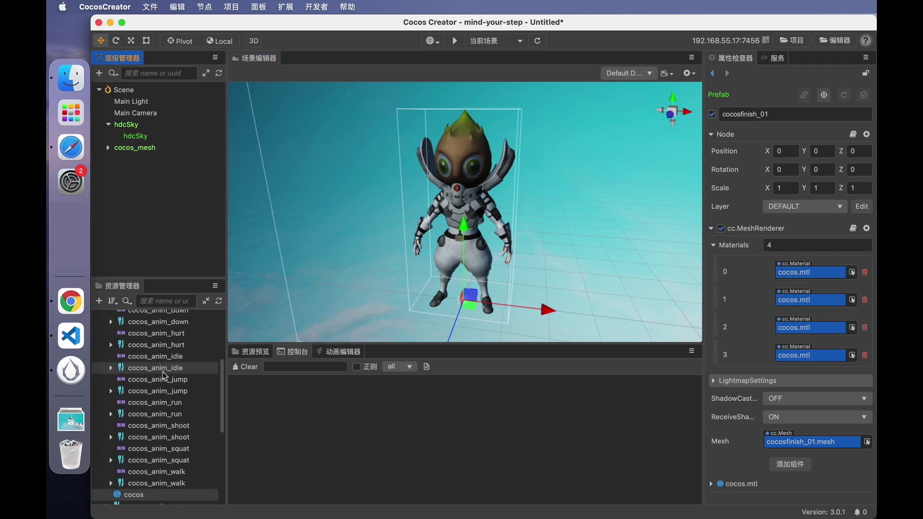
{"action": "scroll", "coordinate": [164, 375], "scroll_direction": "up", "scroll_amount": 5}
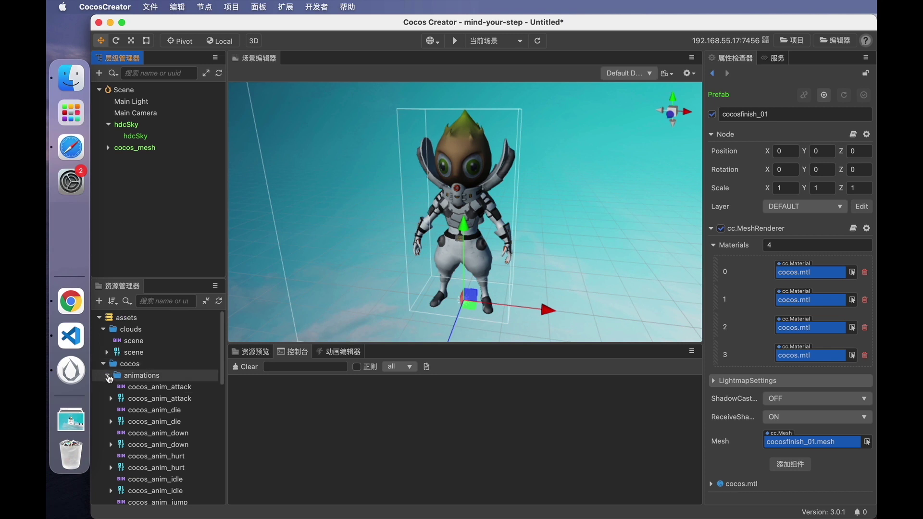
{"action": "left_click", "coordinate": [108, 377]}
{"action": "left_click", "coordinate": [192, 387]}
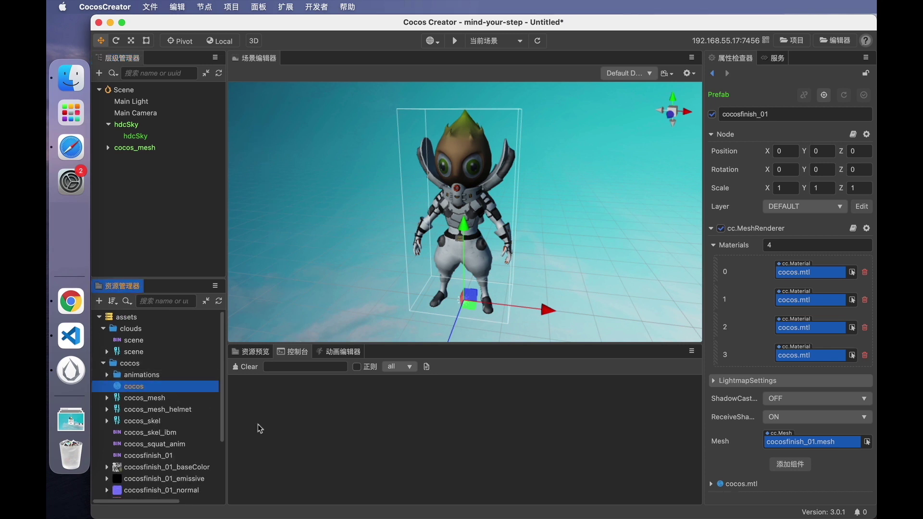
{"action": "right_click", "coordinate": [114, 198]}
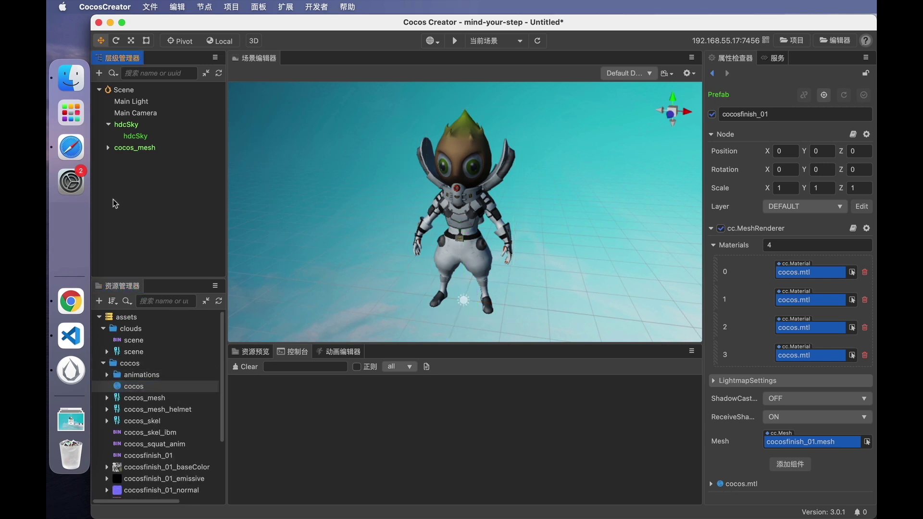
Add an empty node to the scene and name it cocos.
{"action": "mouse_move", "coordinate": [143, 207]}
{"action": "left_click", "coordinate": [189, 204]}
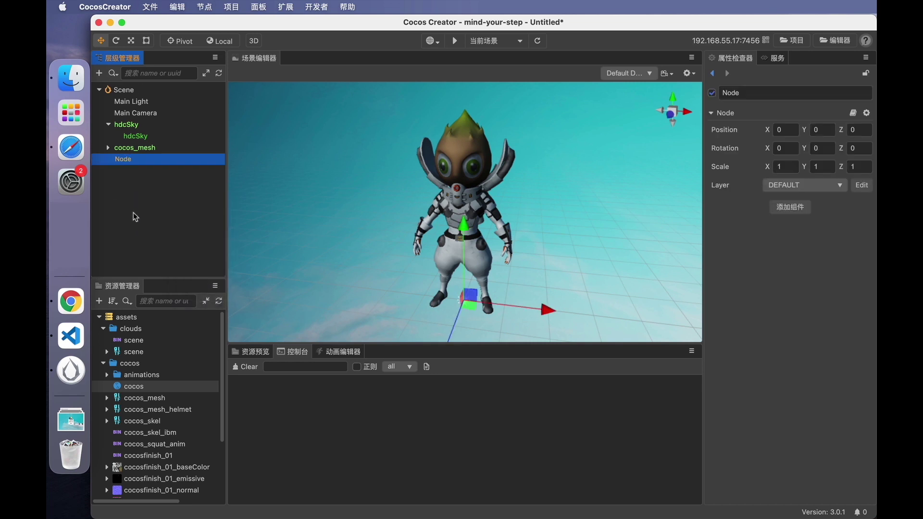
{"action": "right_click", "coordinate": [128, 160]}
{"action": "left_click", "coordinate": [145, 236]}
{"action": "type", "text": "cocos"}
{"action": "key", "text": "Return"}
Make the cocos node a prefab in the cocos folder, then delete it from the hierarchy.
{"action": "left_click_drag", "start_coordinate": [126, 159], "coordinate": [207, 366]}
{"action": "right_click", "coordinate": [127, 159]}
{"action": "left_click", "coordinate": [149, 224]}
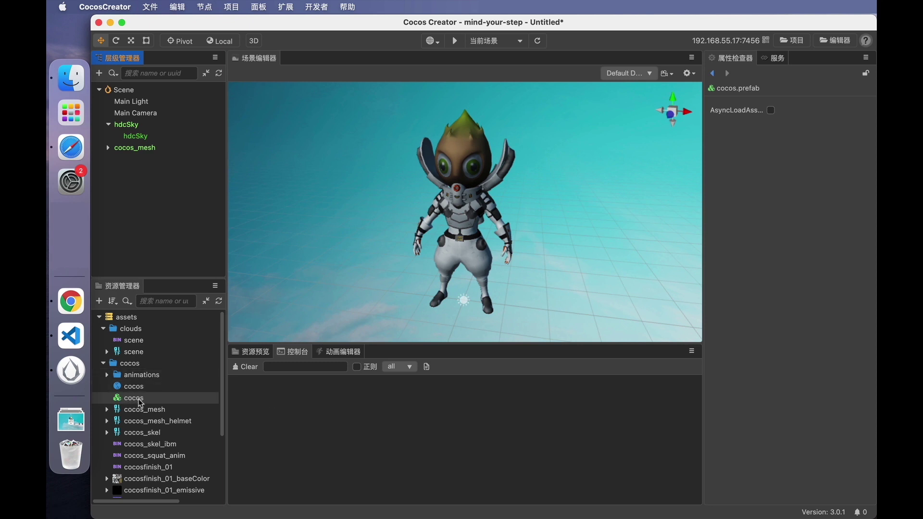
{"action": "left_click_drag", "start_coordinate": [140, 401], "coordinate": [140, 195]}
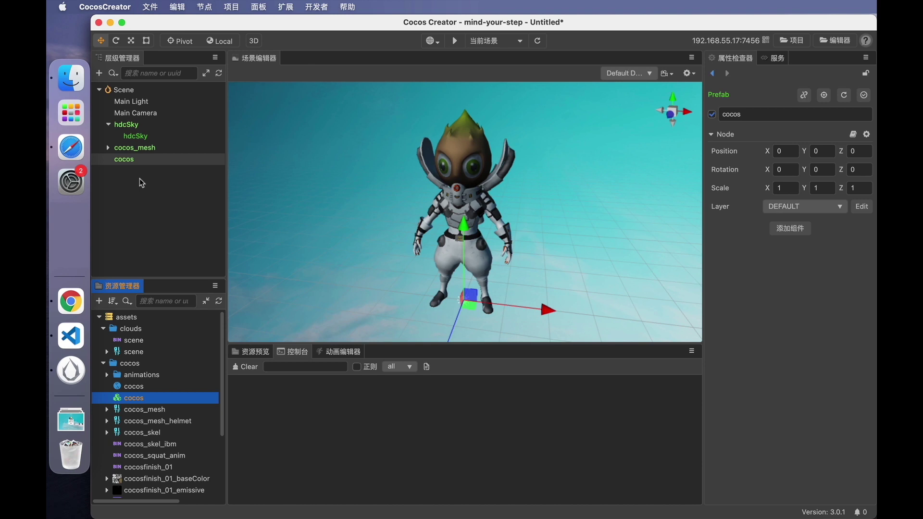
{"action": "left_click", "coordinate": [129, 159]}
{"action": "right_click", "coordinate": [131, 160]}
{"action": "left_click", "coordinate": [147, 278]}
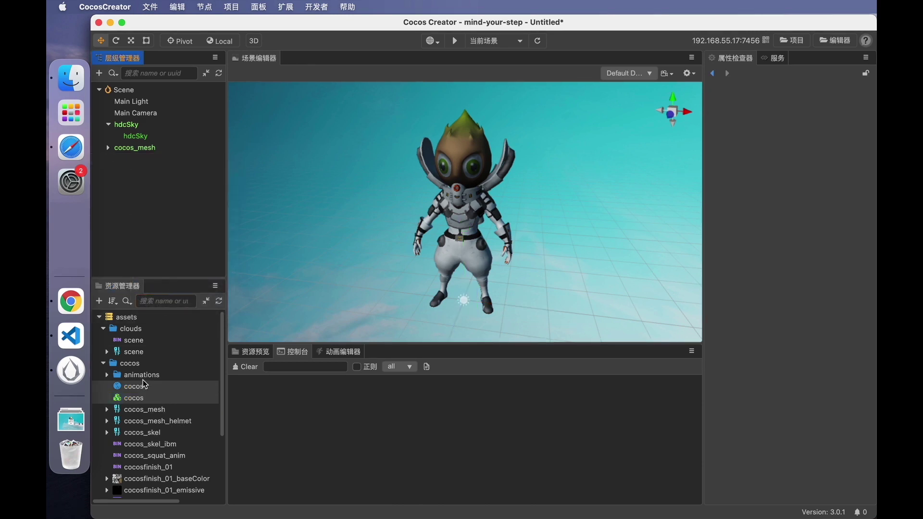
Drag the cloud scene prefab into the hierarchy and frame it in the view.
{"action": "left_click", "coordinate": [102, 364]}
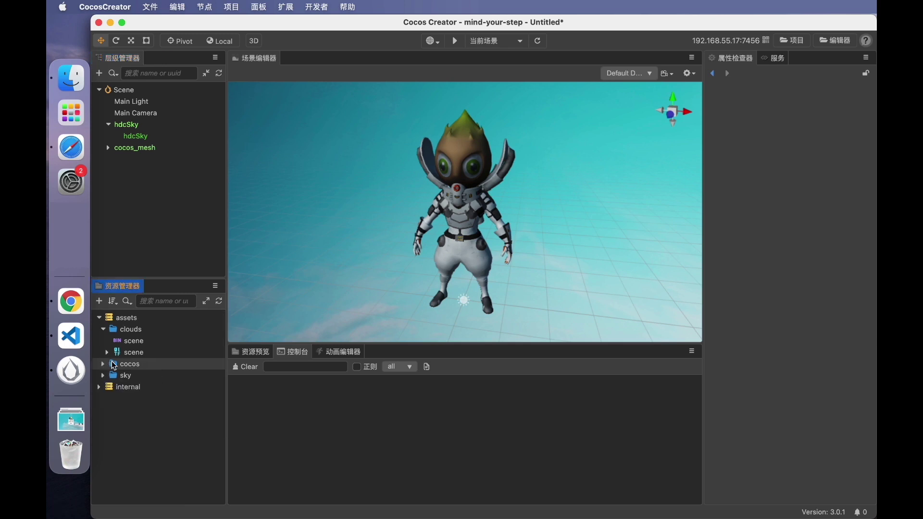
{"action": "left_click_drag", "start_coordinate": [128, 353], "coordinate": [157, 160]}
{"action": "double_click", "coordinate": [135, 159]}
Set the scene node's Scale X, Y and Z to 0.01.
{"action": "left_click", "coordinate": [784, 188]}
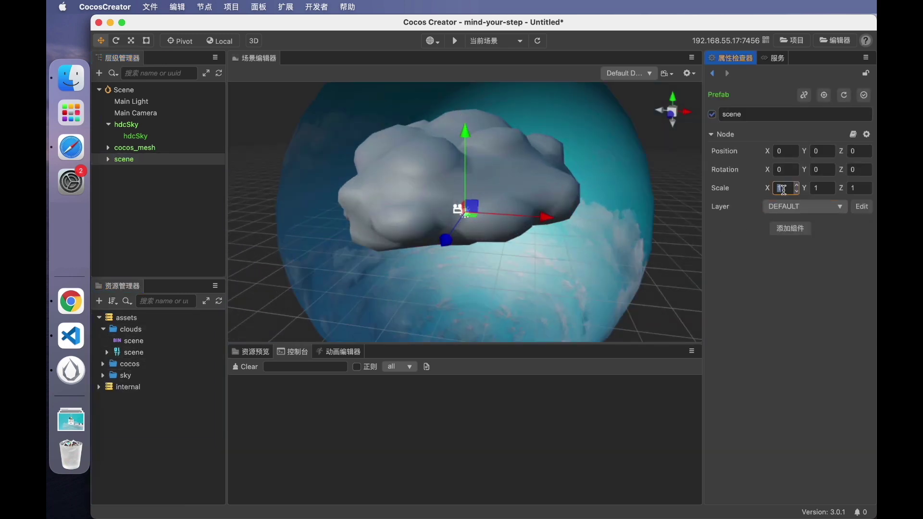
{"action": "type", "text": "0.01"}
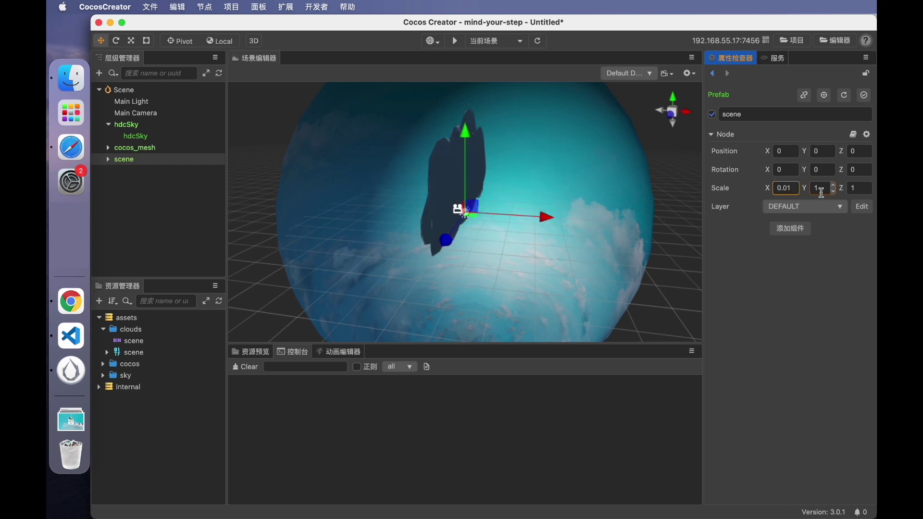
{"action": "left_click", "coordinate": [820, 189]}
{"action": "type", "text": "0.01"}
{"action": "key", "text": "Return"}
{"action": "left_click", "coordinate": [859, 189]}
{"action": "type", "text": "0.01"}
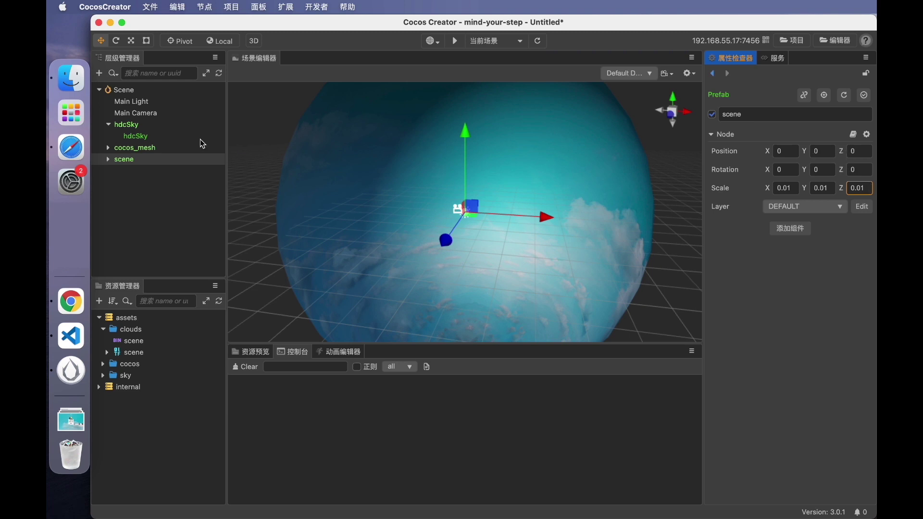
{"action": "left_click", "coordinate": [127, 161]}
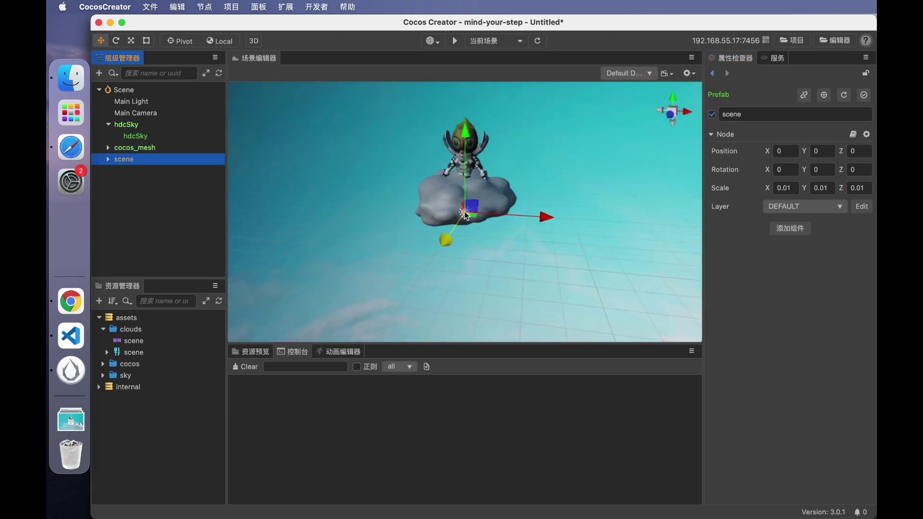
{"action": "scroll", "coordinate": [465, 210], "scroll_direction": "up", "scroll_amount": 1}
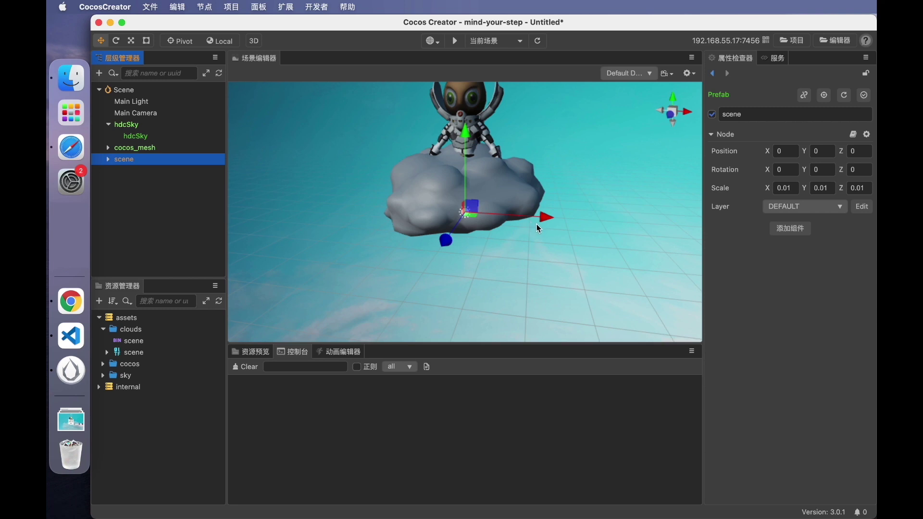
Test moving and tilting the cloud, undoing both changes.
{"action": "mouse_move", "coordinate": [544, 218]}
{"action": "left_mouse_down"}
{"action": "mouse_move", "coordinate": [498, 217]}
{"action": "mouse_move", "coordinate": [536, 217]}
{"action": "left_mouse_up"}
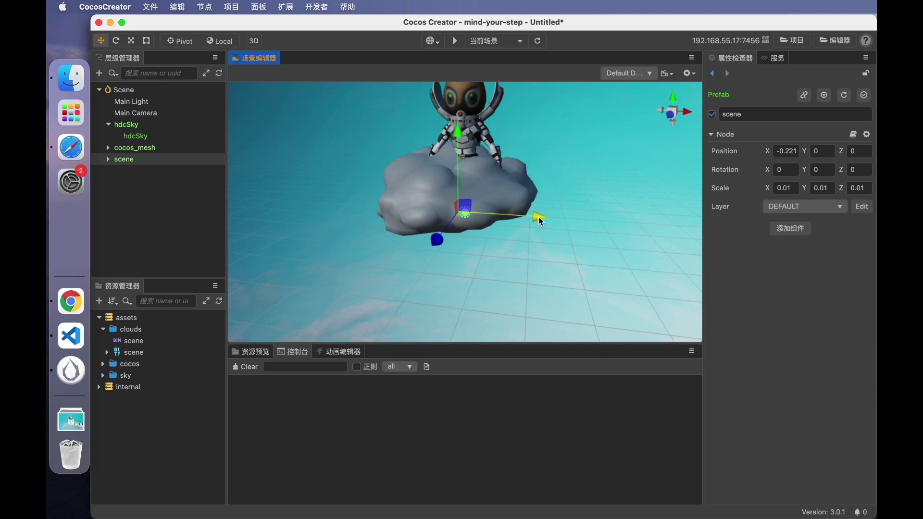
{"action": "key", "text": "super+z"}
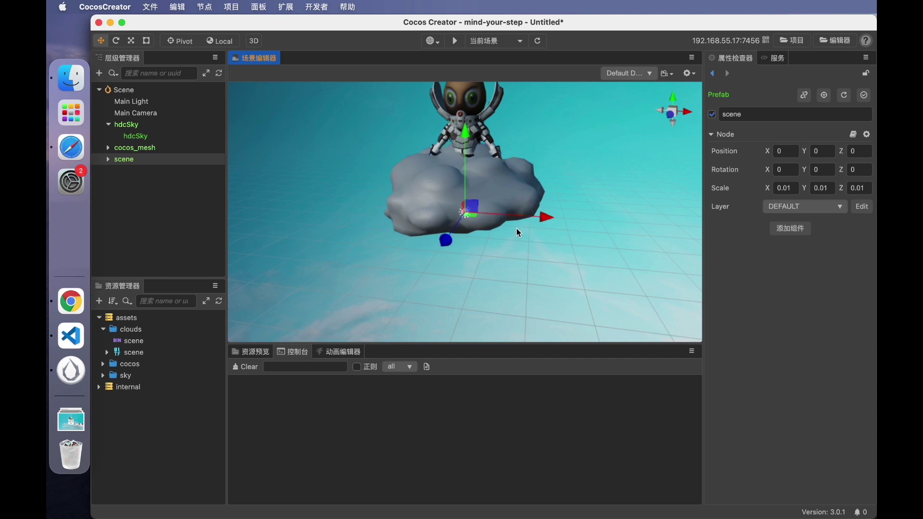
{"action": "key", "text": "e"}
{"action": "left_click_drag", "start_coordinate": [457, 192], "coordinate": [456, 229]}
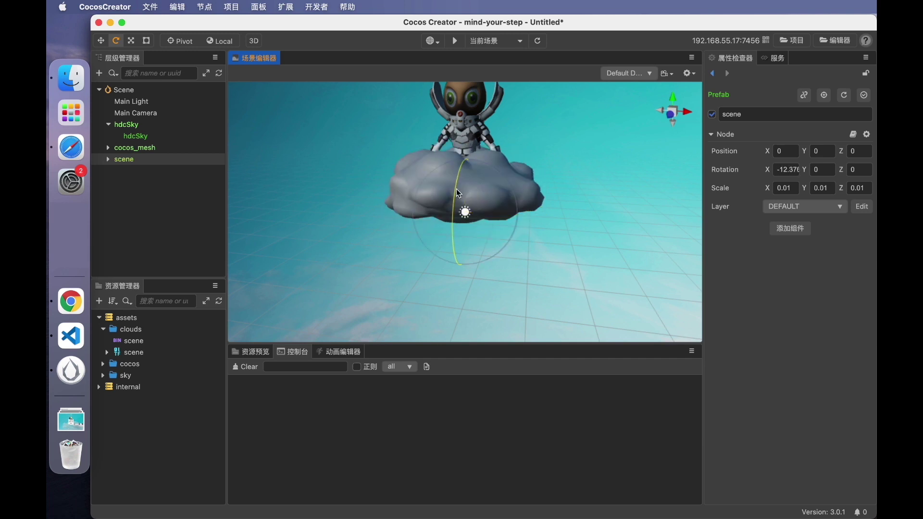
{"action": "key", "text": "super+z"}
Scale the cloud with the scale gizmo to 0.007, 0.008, 0.007.
{"action": "key", "text": "r"}
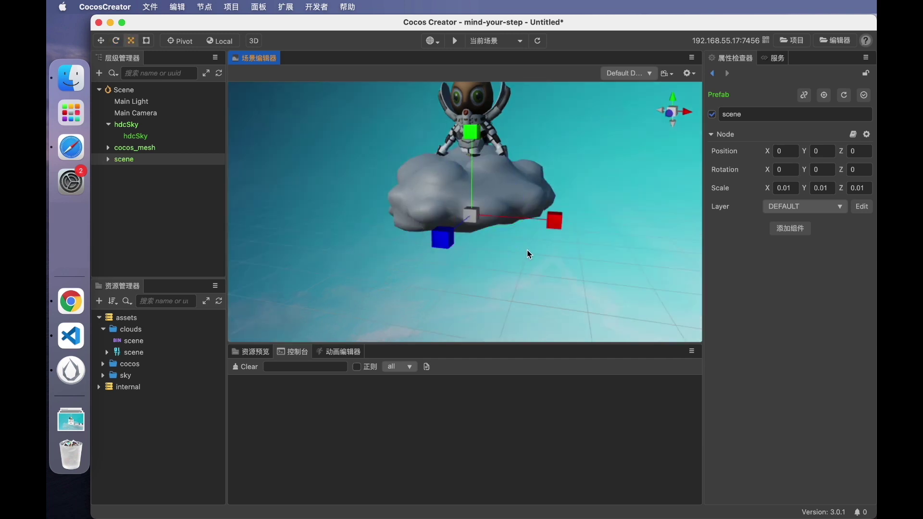
{"action": "left_click_drag", "start_coordinate": [556, 224], "coordinate": [534, 223]}
{"action": "left_click_drag", "start_coordinate": [468, 132], "coordinate": [468, 146]}
{"action": "left_click_drag", "start_coordinate": [438, 244], "coordinate": [457, 232]}
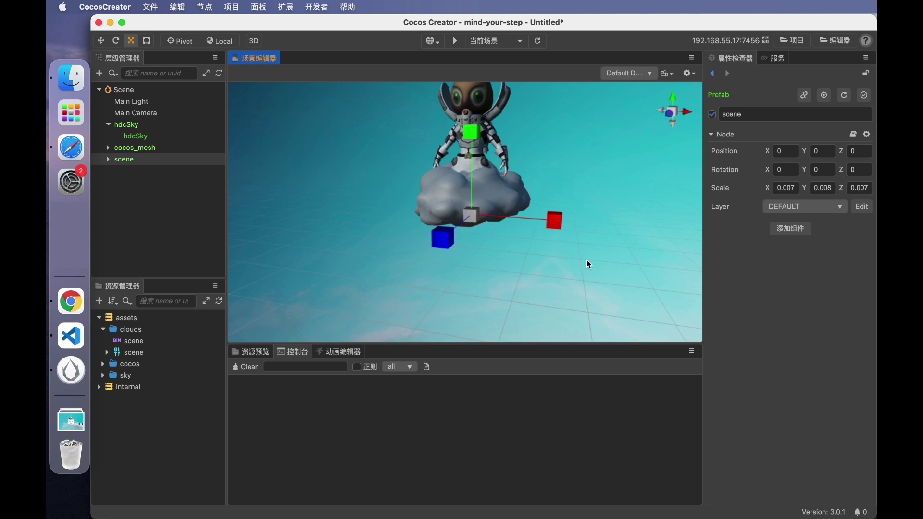
{"action": "mouse_move", "coordinate": [589, 259]}
{"action": "right_mouse_down"}
{"action": "mouse_move", "coordinate": [563, 250]}
{"action": "mouse_move", "coordinate": [587, 255]}
{"action": "mouse_move", "coordinate": [584, 245]}
{"action": "mouse_move", "coordinate": [588, 259]}
{"action": "right_mouse_up"}
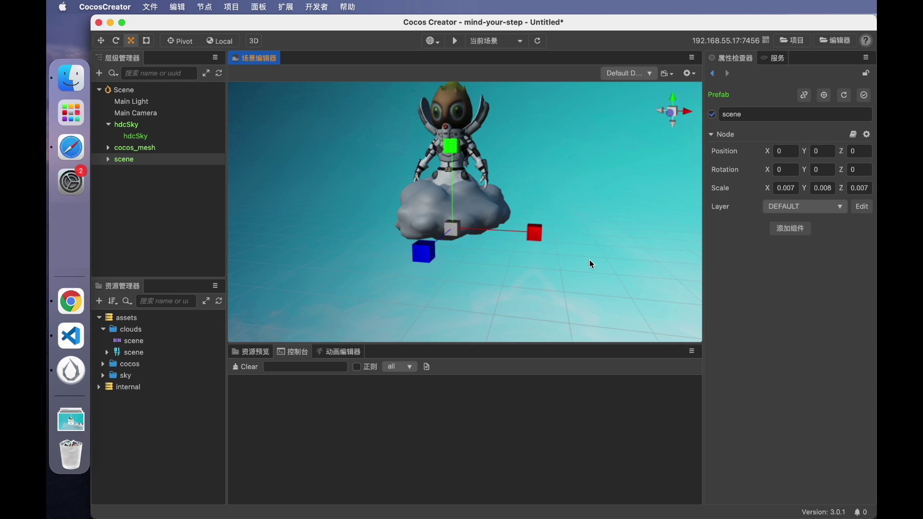
{"action": "middle_click_drag", "start_coordinate": [589, 260], "coordinate": [556, 276]}
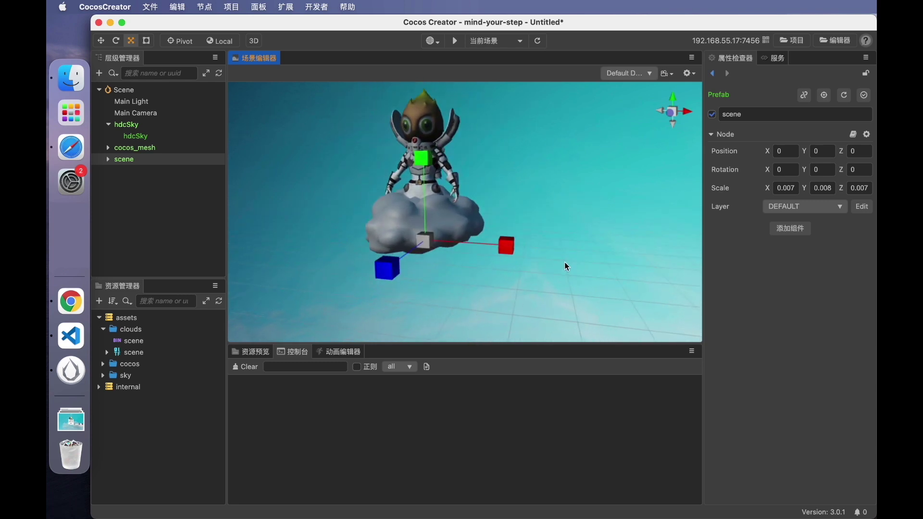
{"action": "mouse_move", "coordinate": [566, 266]}
{"action": "right_mouse_down"}
{"action": "mouse_move", "coordinate": [585, 257]}
{"action": "mouse_move", "coordinate": [553, 260]}
{"action": "mouse_move", "coordinate": [575, 258]}
{"action": "right_mouse_up"}
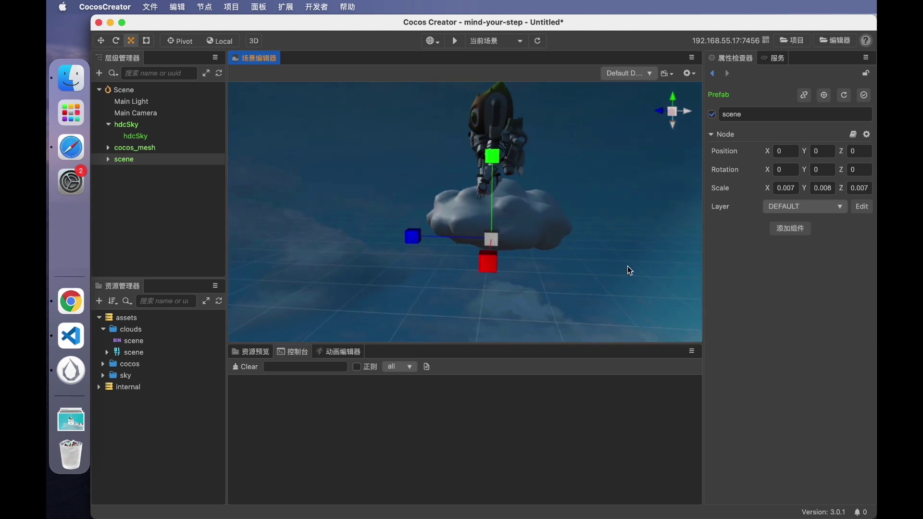
{"action": "right_click_drag", "start_coordinate": [636, 267], "coordinate": [634, 267]}
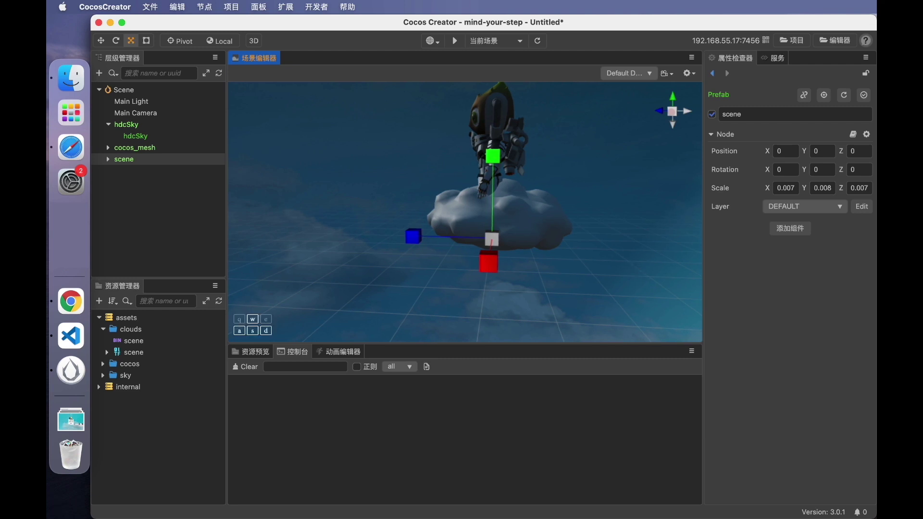
{"action": "right_click_drag", "start_coordinate": [635, 267], "coordinate": [635, 267]}
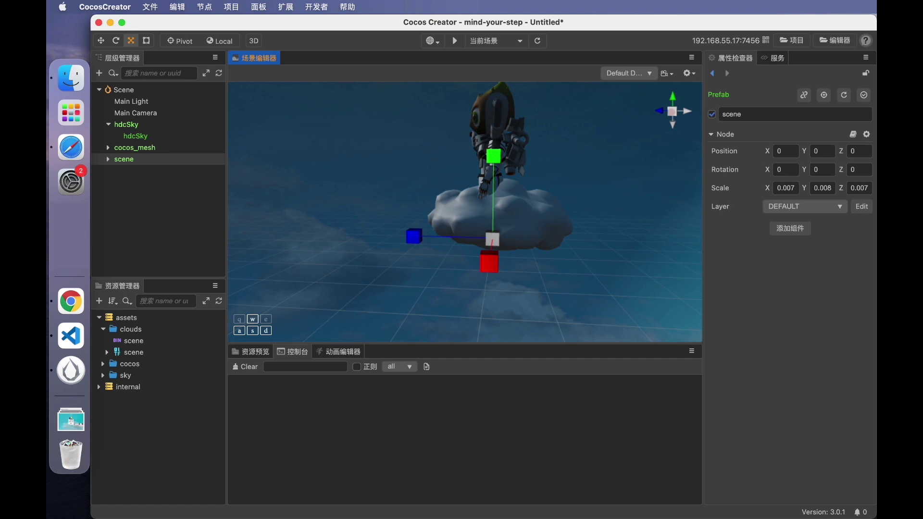
{"action": "right_click_drag", "start_coordinate": [635, 267], "coordinate": [599, 281]}
{"action": "key", "text": "w"}
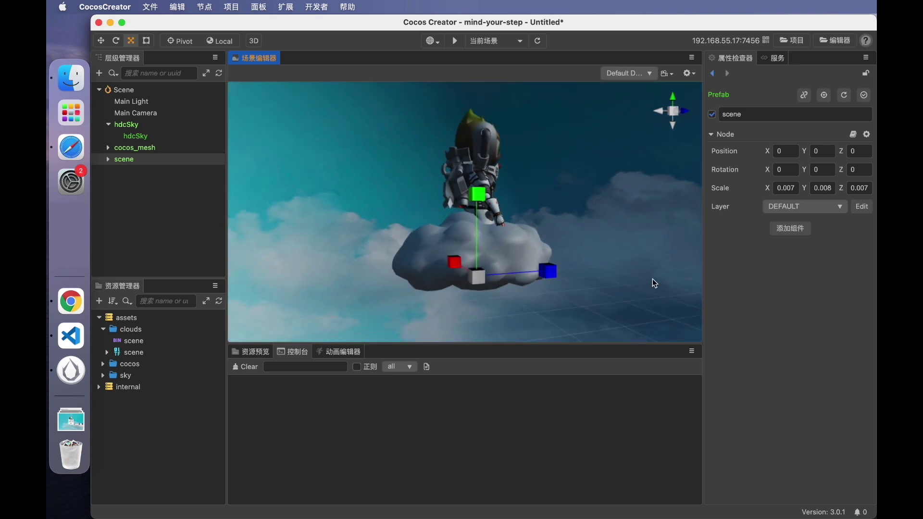
With the move tool active, snap through side and top views to a front view.
{"action": "key", "text": "w"}
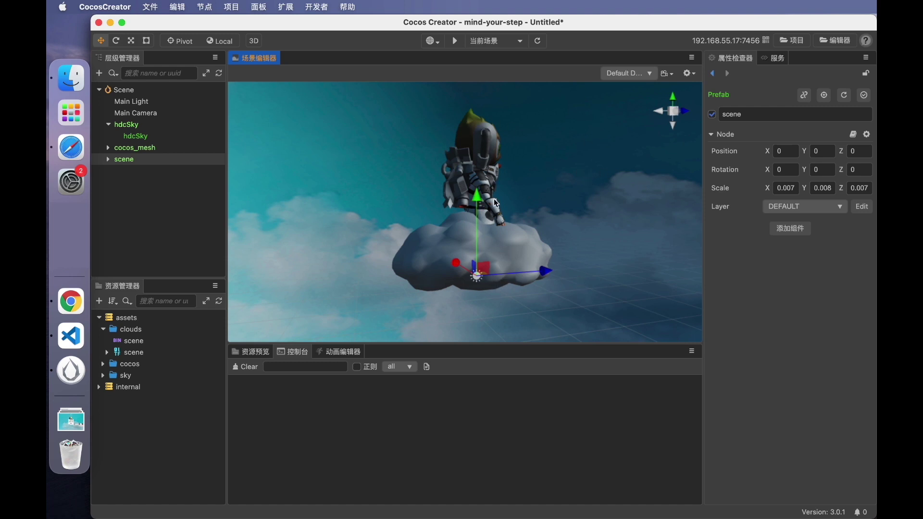
{"action": "left_click", "coordinate": [686, 112]}
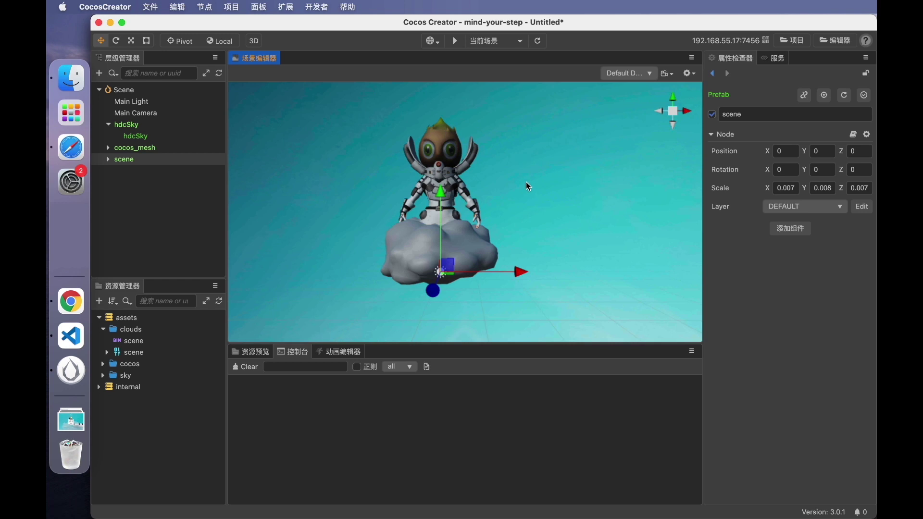
{"action": "left_click", "coordinate": [673, 96]}
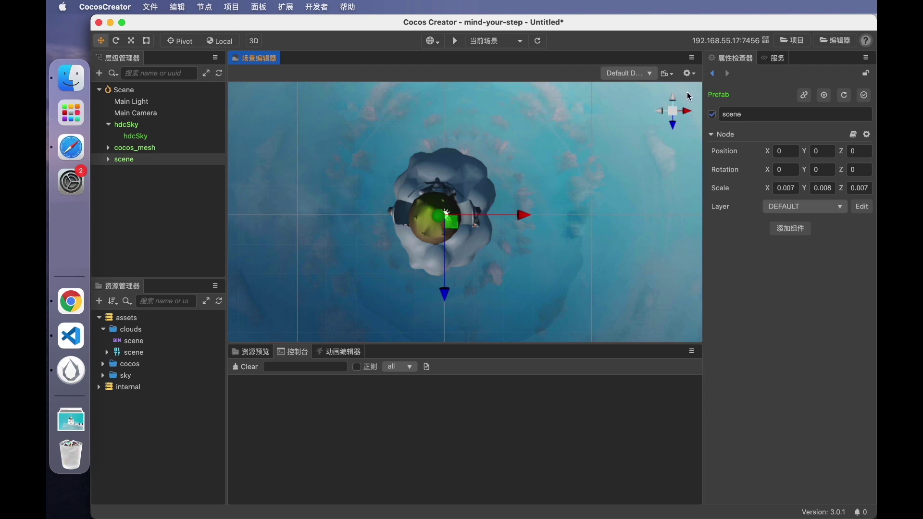
{"action": "left_click", "coordinate": [673, 126]}
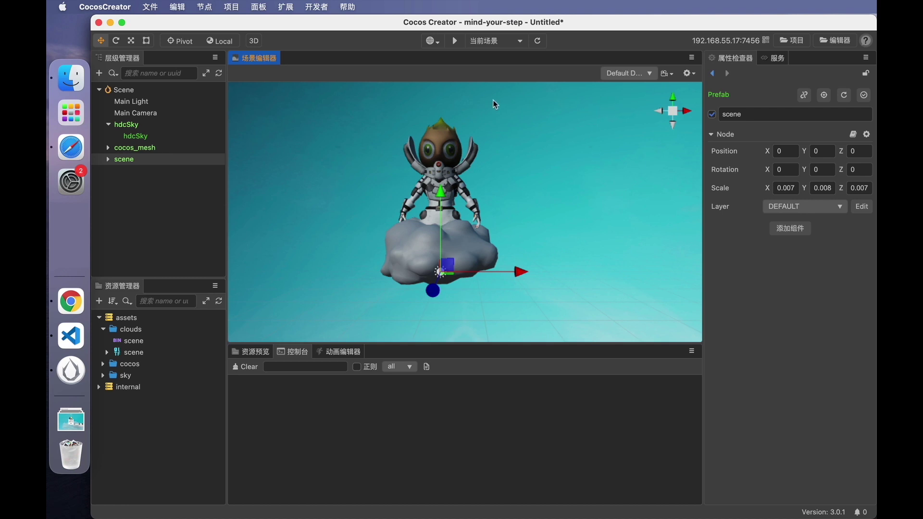
Adjust the scene camera's Fov slider in the camera settings.
{"action": "left_click", "coordinate": [672, 71]}
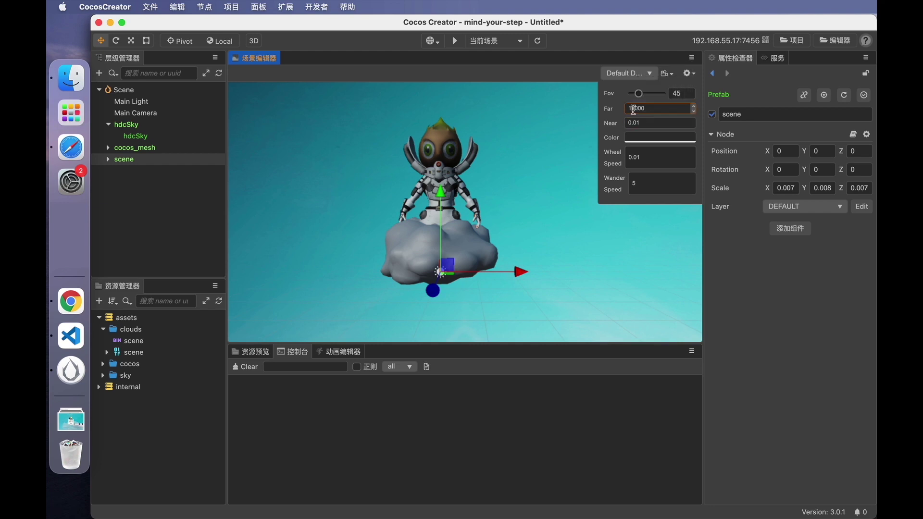
{"action": "mouse_move", "coordinate": [642, 95]}
{"action": "left_mouse_down"}
{"action": "mouse_move", "coordinate": [651, 94]}
{"action": "mouse_move", "coordinate": [639, 94]}
{"action": "left_mouse_up"}
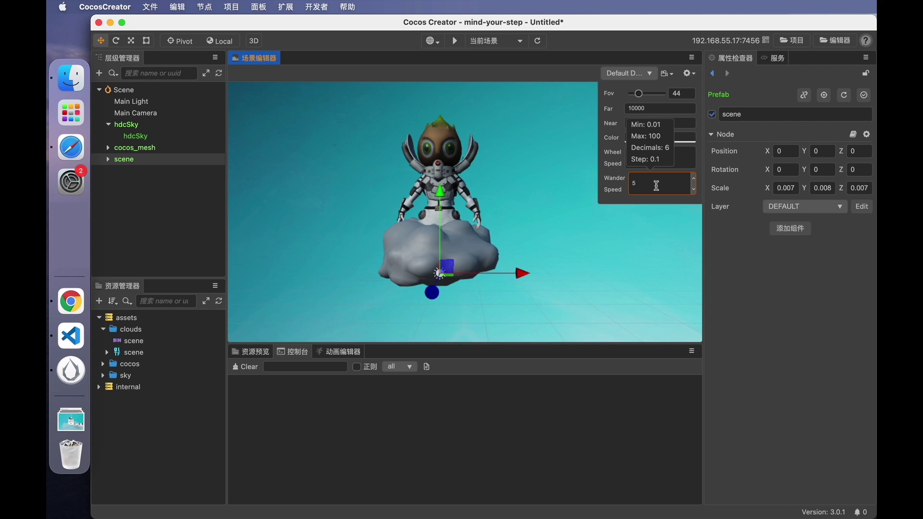
{"action": "left_click", "coordinate": [657, 242]}
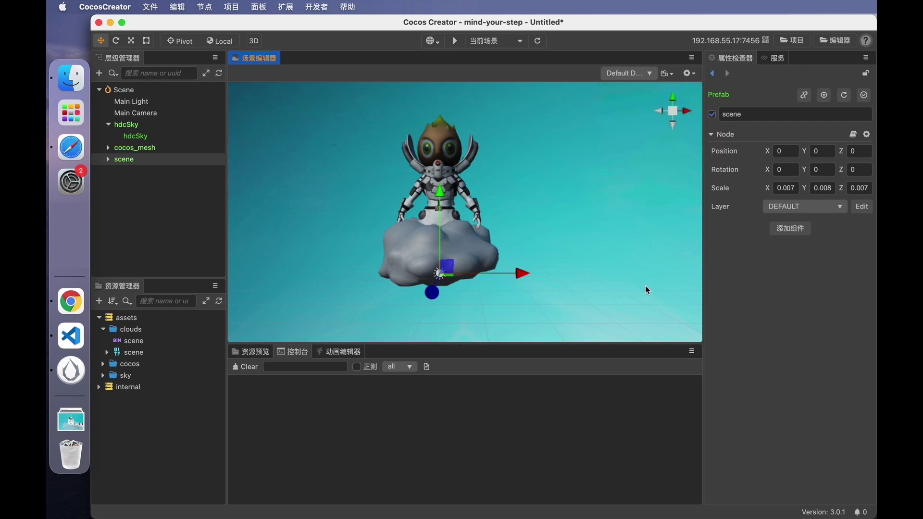
Fly the editor camera left and right around the astronaut with A and D.
{"action": "key", "text": "a"}
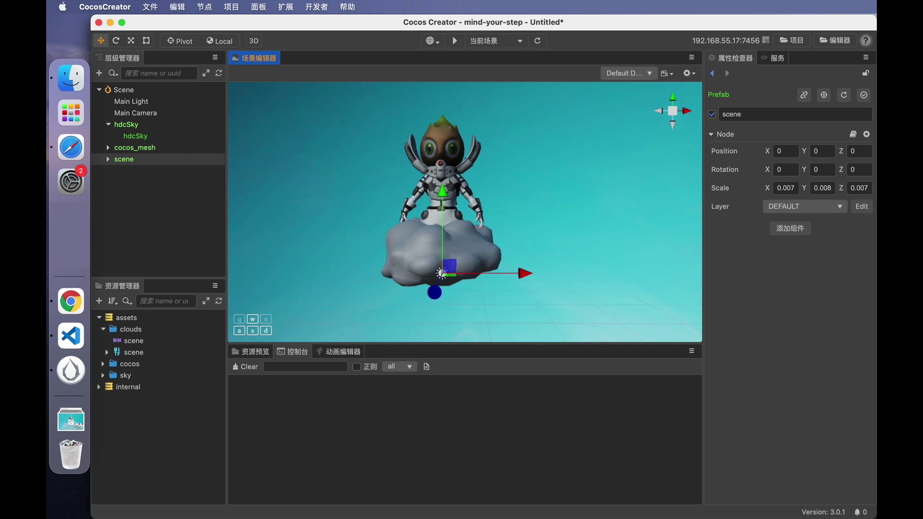
{"action": "key", "text": "a"}
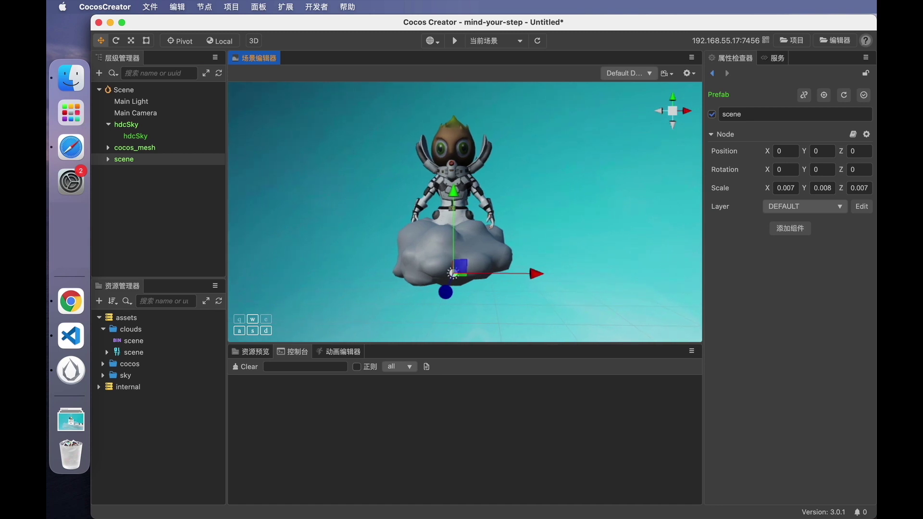
{"action": "key", "text": "d"}
{"action": "key", "text": "a"}
{"action": "key", "text": "d"}
{"action": "key", "text": "a"}
{"action": "key", "text": "d"}
{"action": "key", "text": "a"}
{"action": "key", "text": "d"}
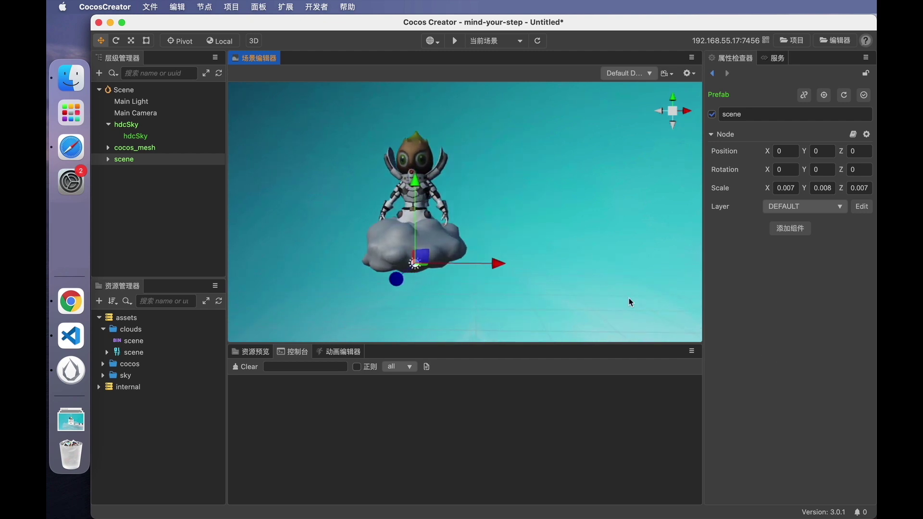
Save with Cmd+S, confirming the name scene.scene in the assets folder.
{"action": "key", "text": "super+s"}
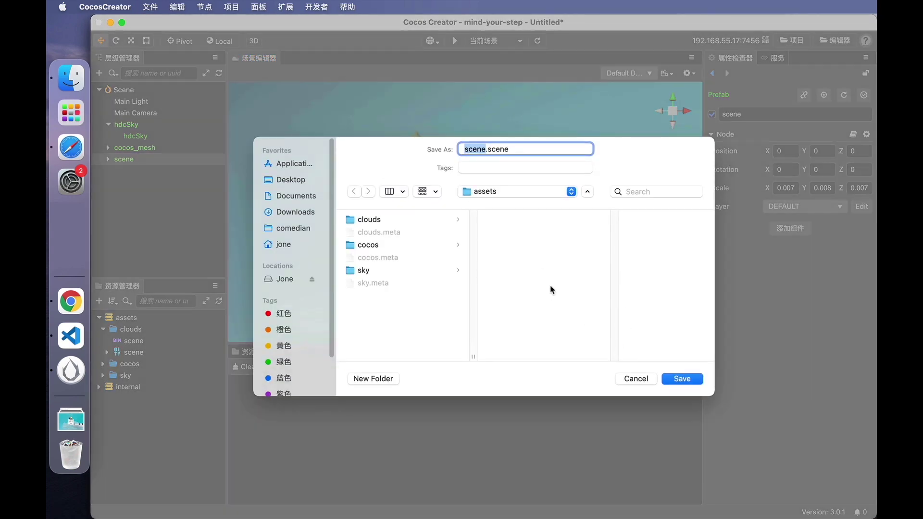
{"action": "key", "text": "Return"}
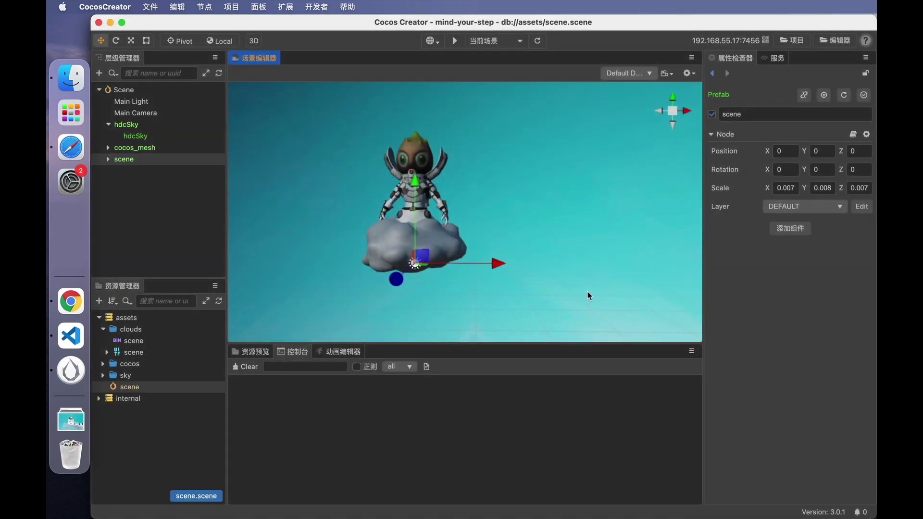